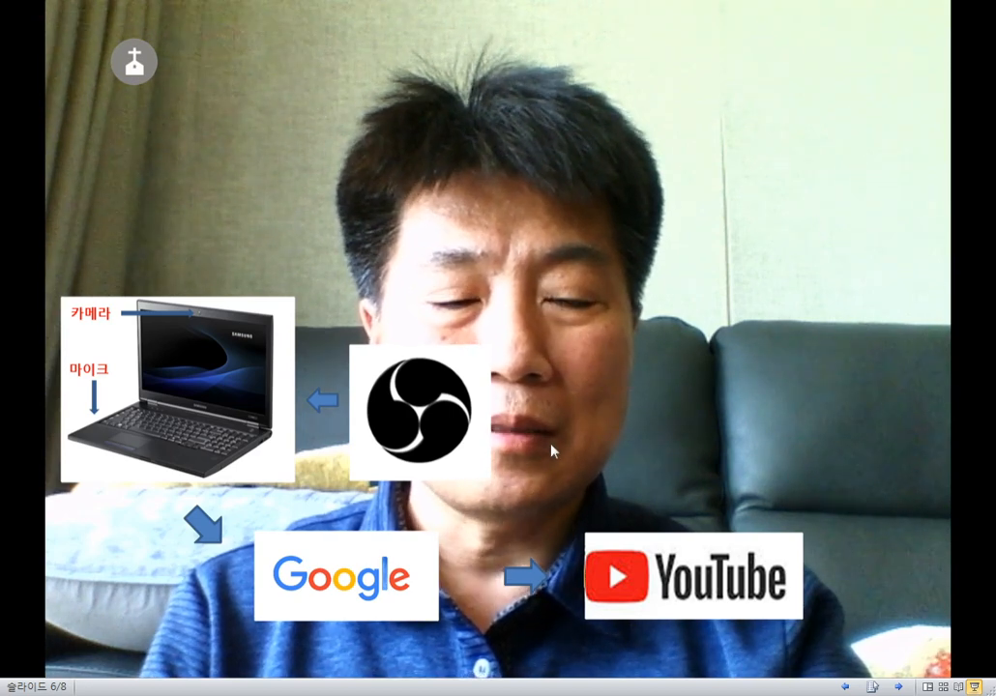
Close the PotPlayer window that covers the desktop icons
{"action": "left_click", "coordinate": [552, 450]}
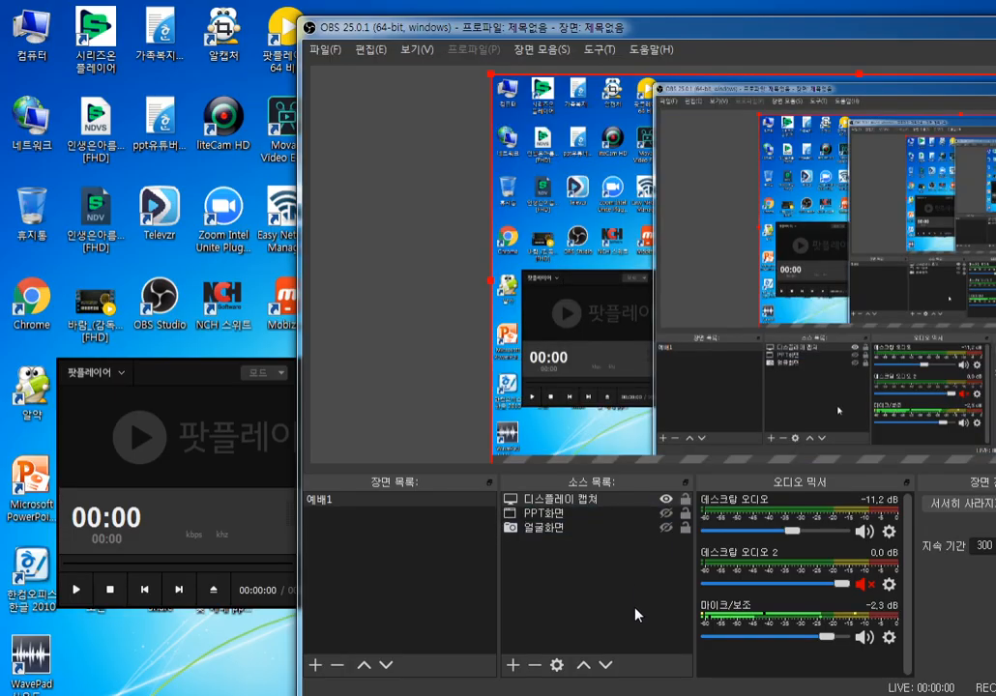
{"action": "left_click_drag", "start_coordinate": [159, 383], "coordinate": [147, 409]}
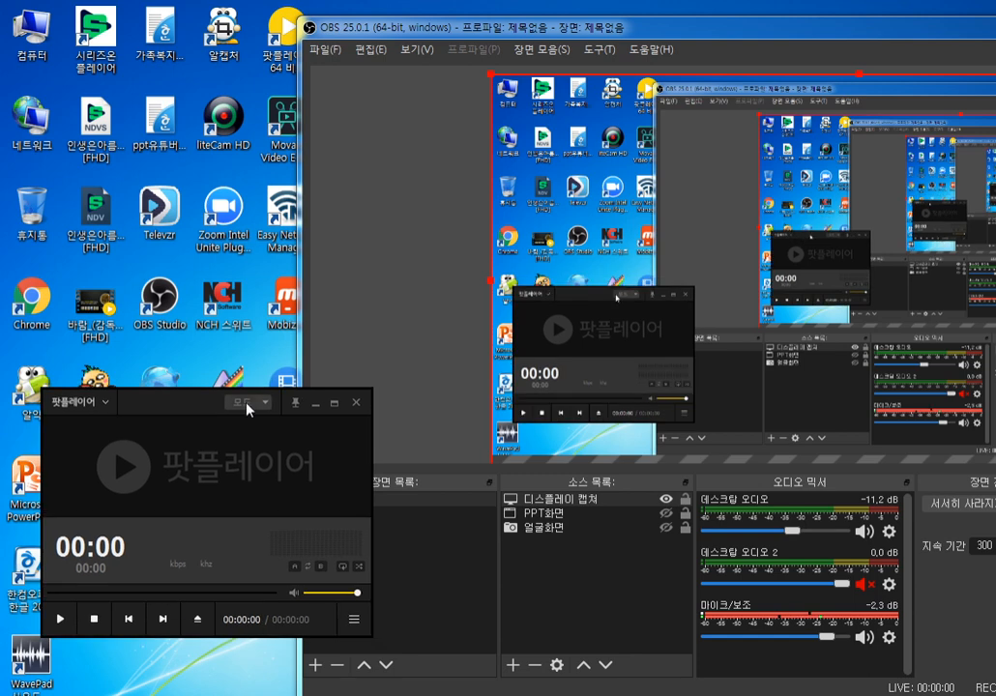
{"action": "left_click", "coordinate": [356, 405]}
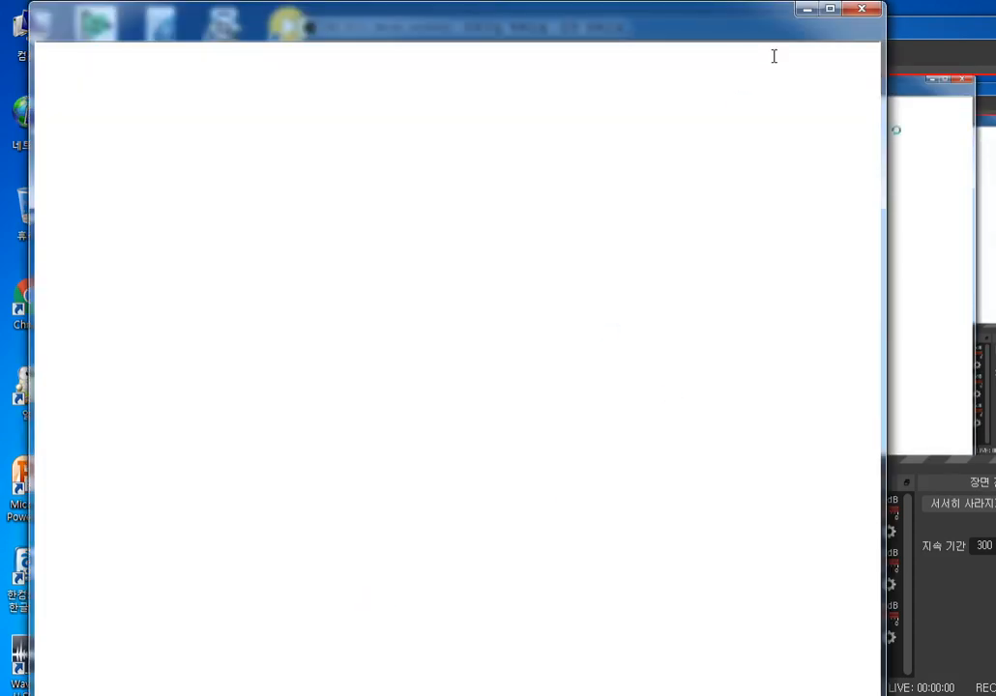
Rearrange the OBS and Chrome windows on the desktop so that the blank browser window is fully accessible
{"action": "left_click_drag", "start_coordinate": [697, 33], "coordinate": [741, 61]}
{"action": "left_click_drag", "start_coordinate": [995, 27], "coordinate": [995, 23]}
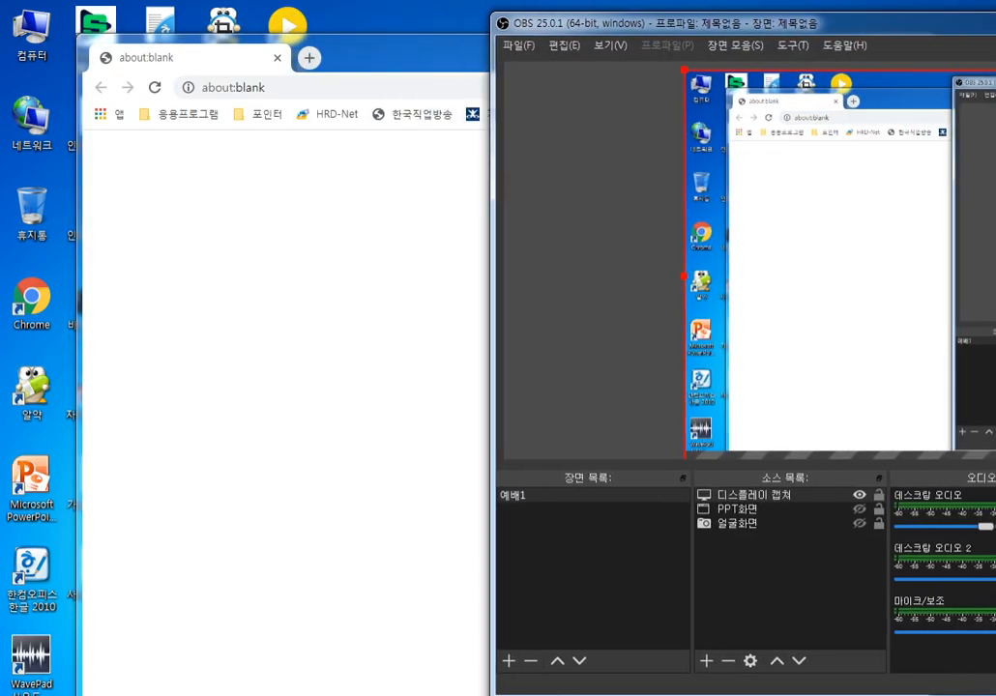
{"action": "left_click_drag", "start_coordinate": [894, 32], "coordinate": [995, 48]}
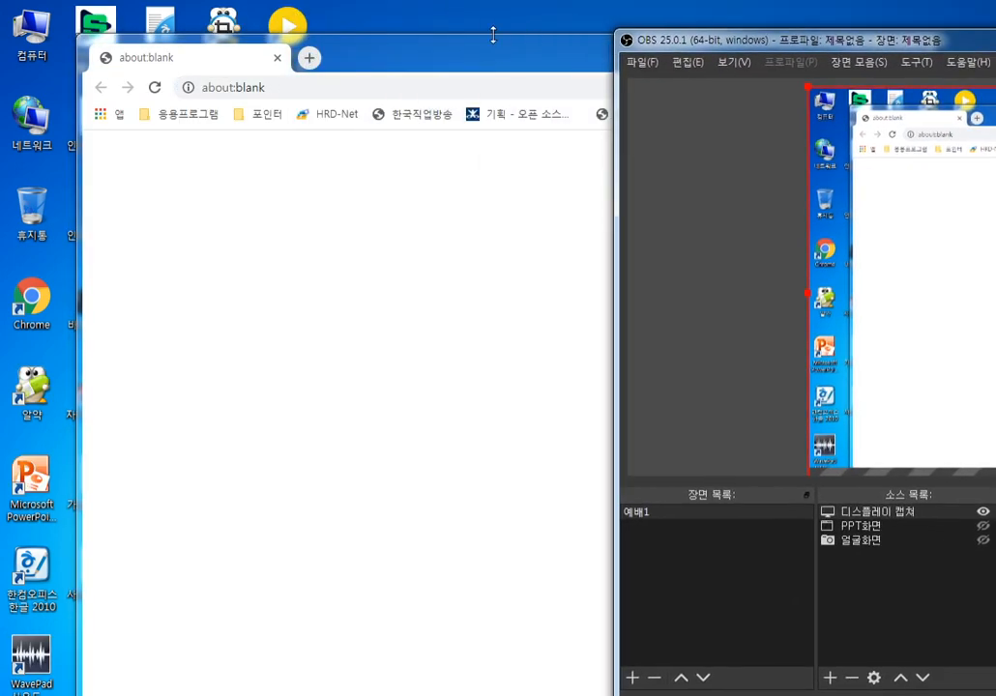
{"action": "left_click_drag", "start_coordinate": [496, 57], "coordinate": [487, 33]}
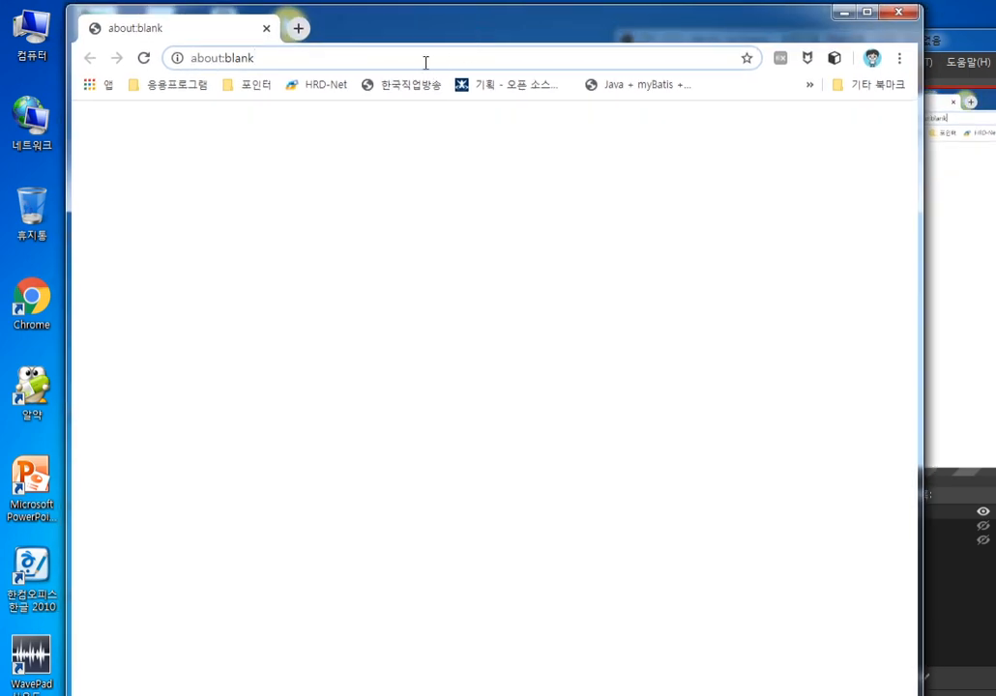
Search Google in a new tab for "obs 스튜디오" and open the "OBS Studio 내려받기" result
{"action": "left_click", "coordinate": [297, 28]}
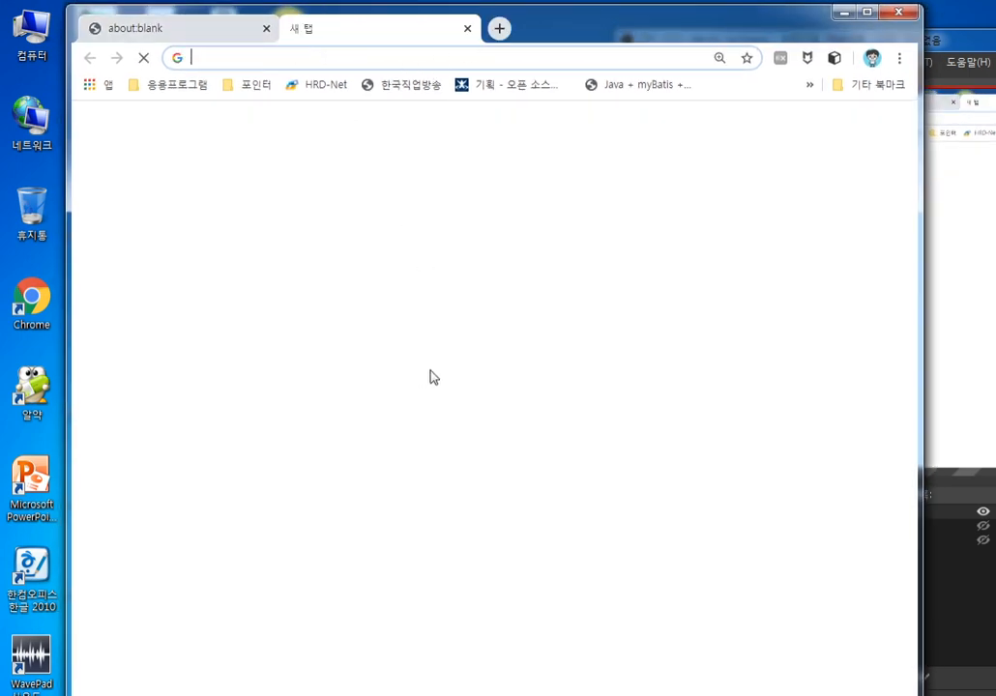
{"action": "left_click", "coordinate": [425, 396]}
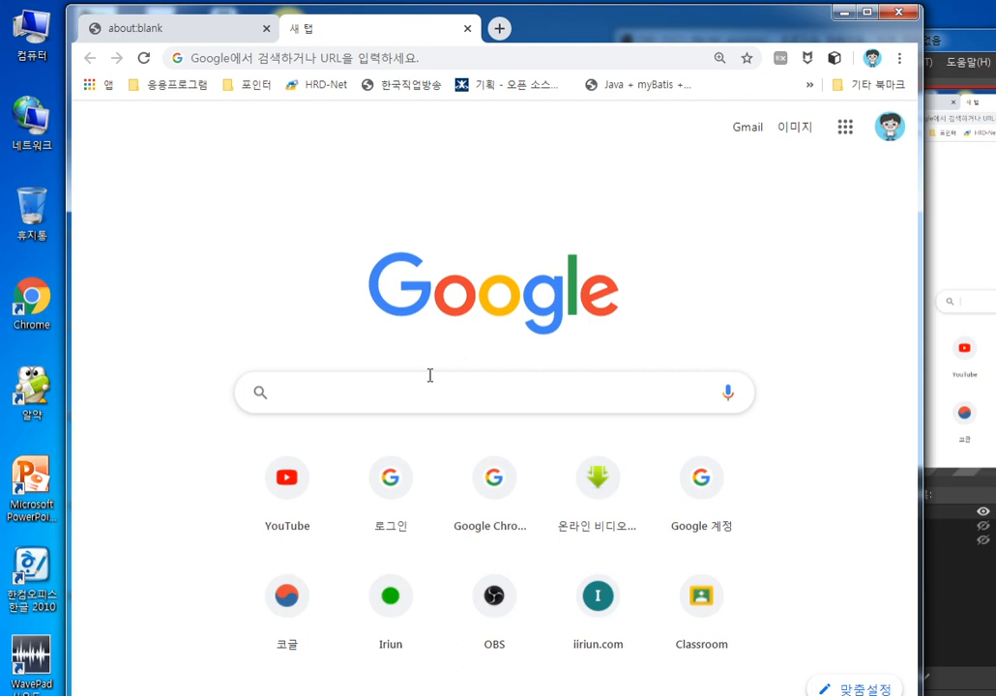
{"action": "type", "text": "ㅐㅠ"}
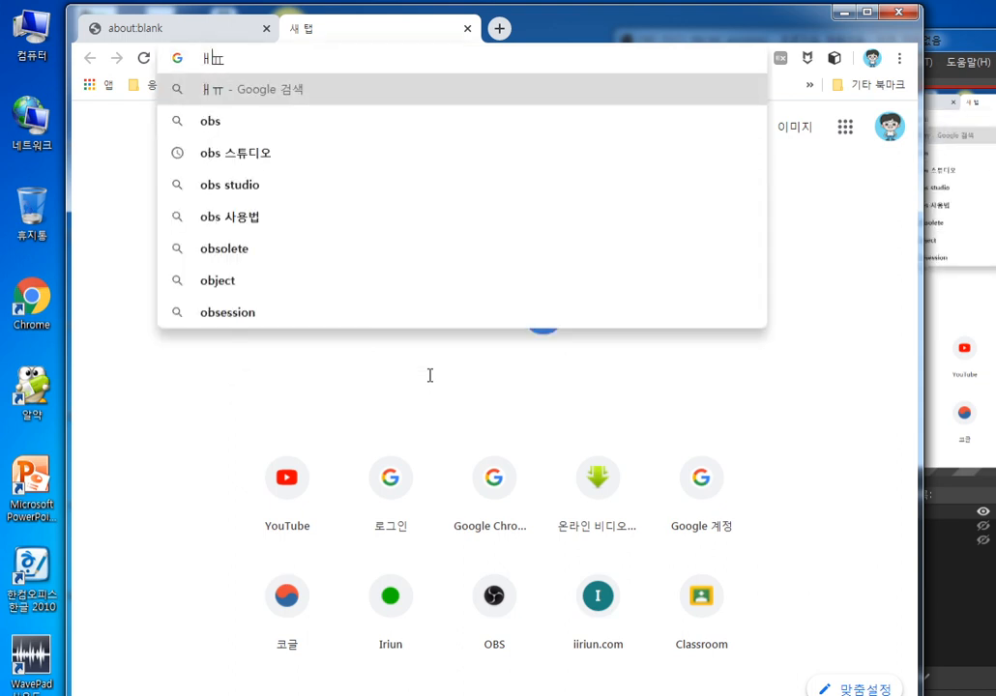
{"action": "type", "text": "ㄴ"}
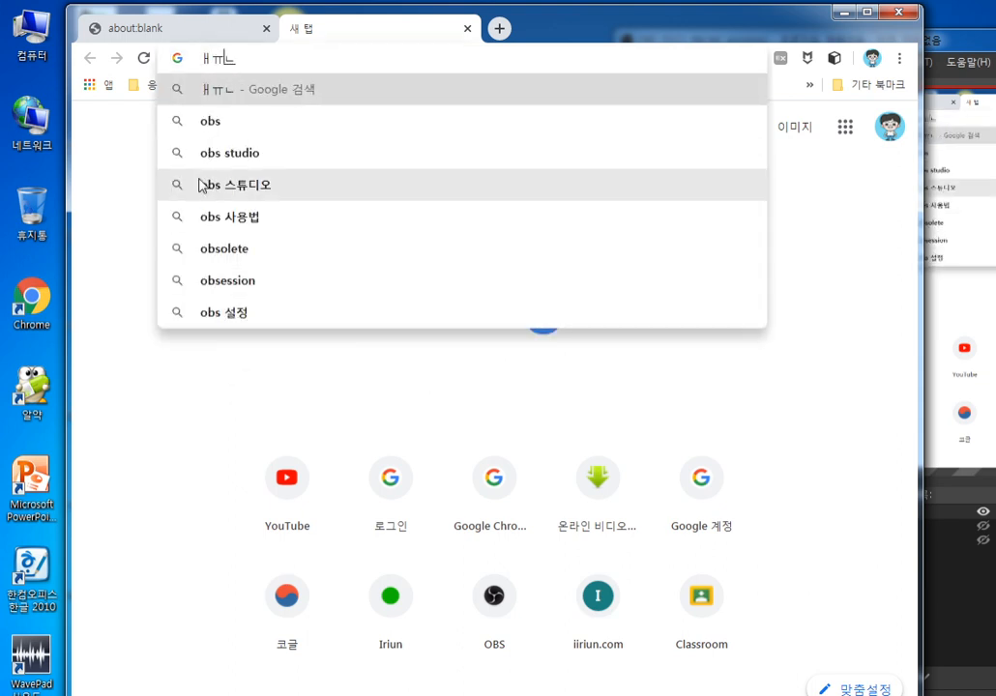
{"action": "left_click", "coordinate": [280, 185]}
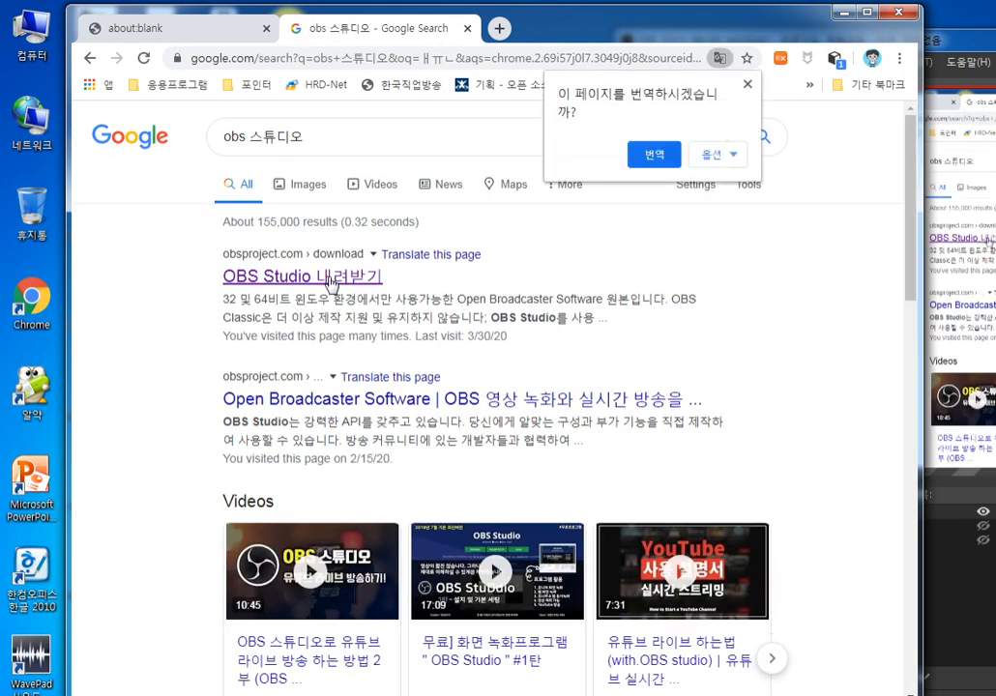
{"action": "left_click", "coordinate": [331, 280]}
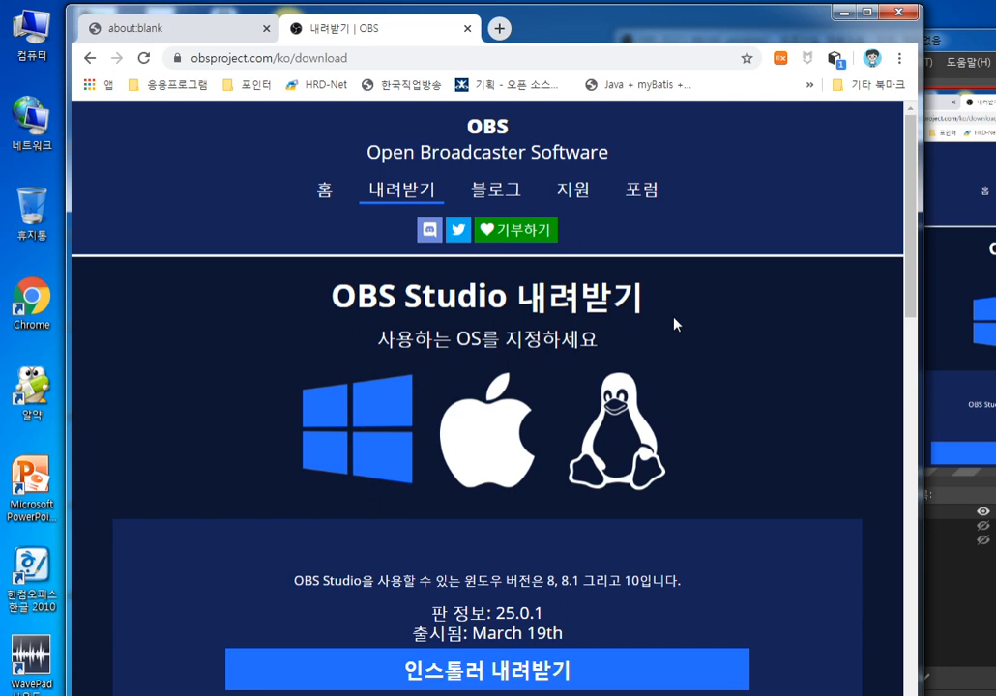
Review the installer options on the download page and check the system type in the computer's properties
{"action": "scroll", "coordinate": [674, 324], "scroll_direction": "down", "scroll_amount": 2}
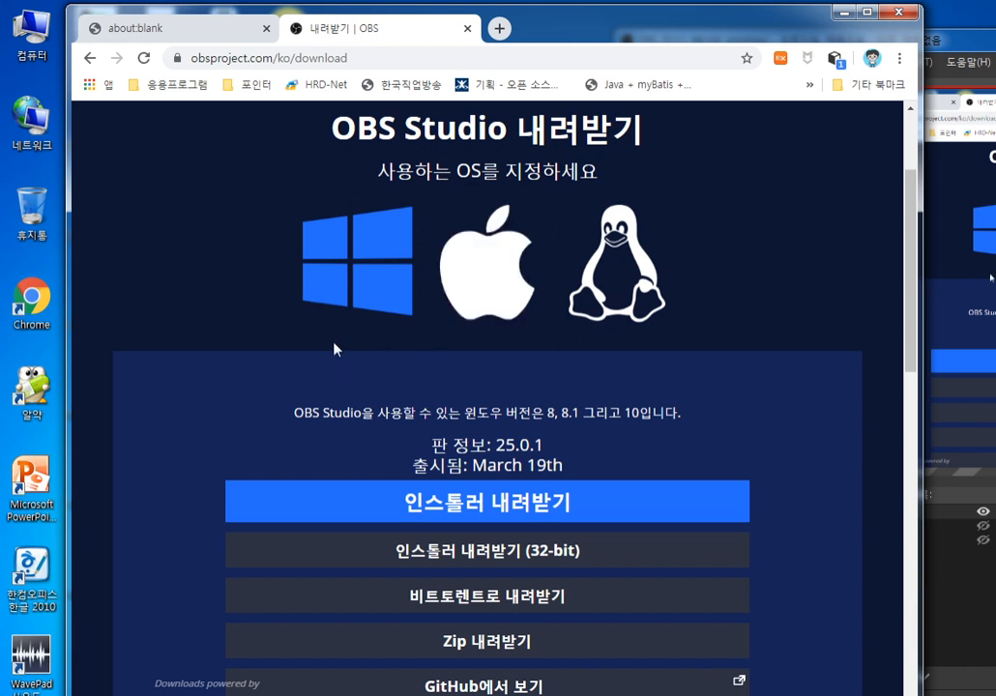
{"action": "scroll", "coordinate": [334, 350], "scroll_direction": "down", "scroll_amount": 1}
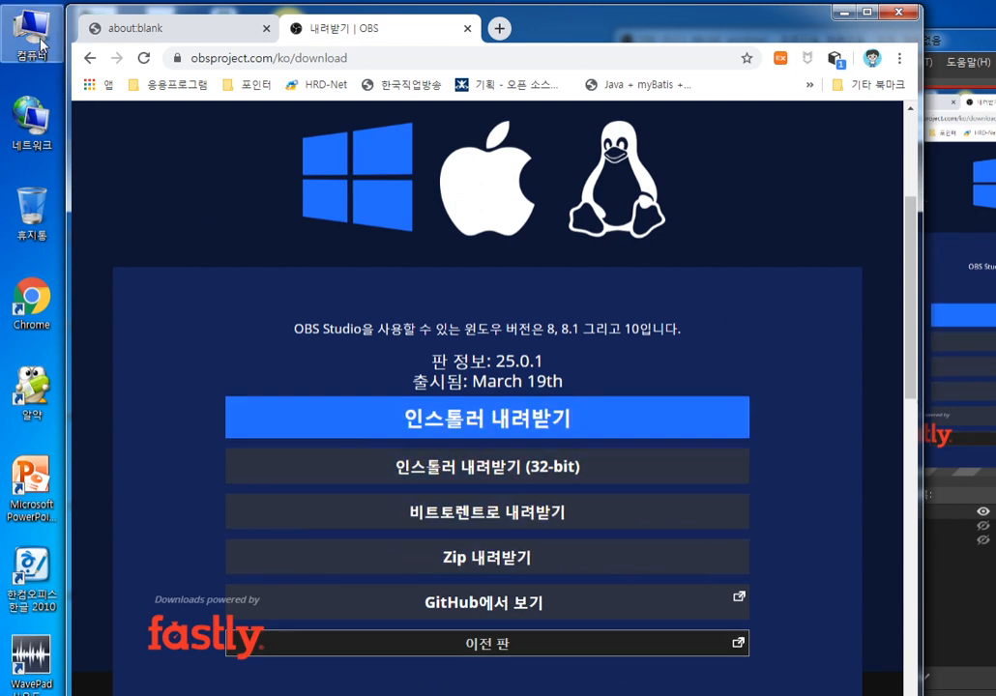
{"action": "left_click_drag", "start_coordinate": [576, 38], "coordinate": [753, 167]}
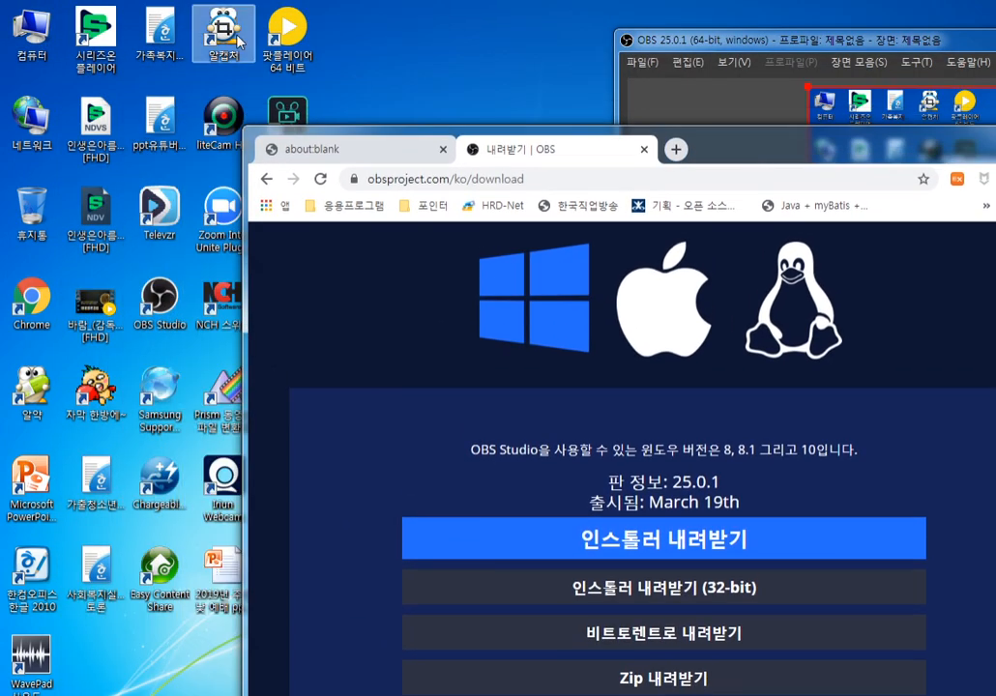
{"action": "right_click", "coordinate": [29, 41]}
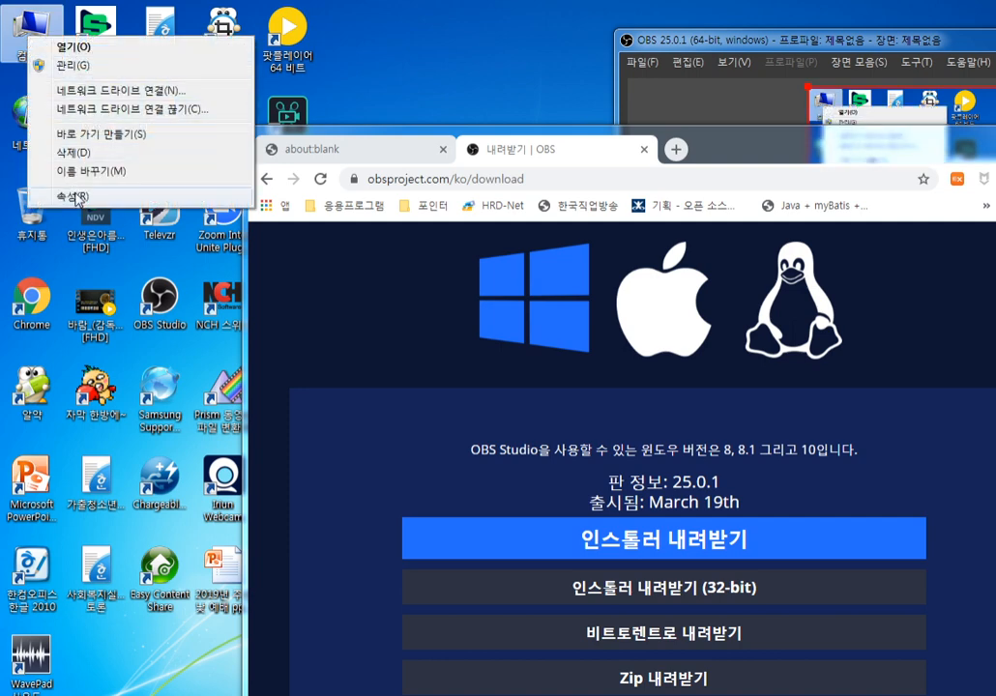
{"action": "left_click", "coordinate": [76, 196]}
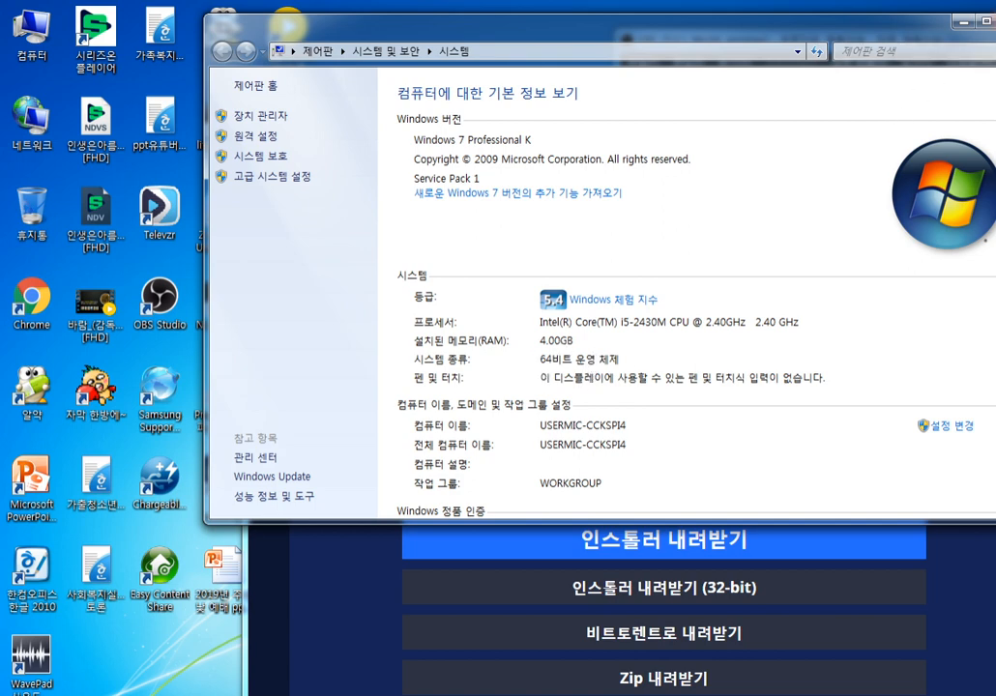
{"action": "left_click", "coordinate": [994, 20]}
{"action": "left_click_drag", "start_coordinate": [780, 144], "coordinate": [725, 1]}
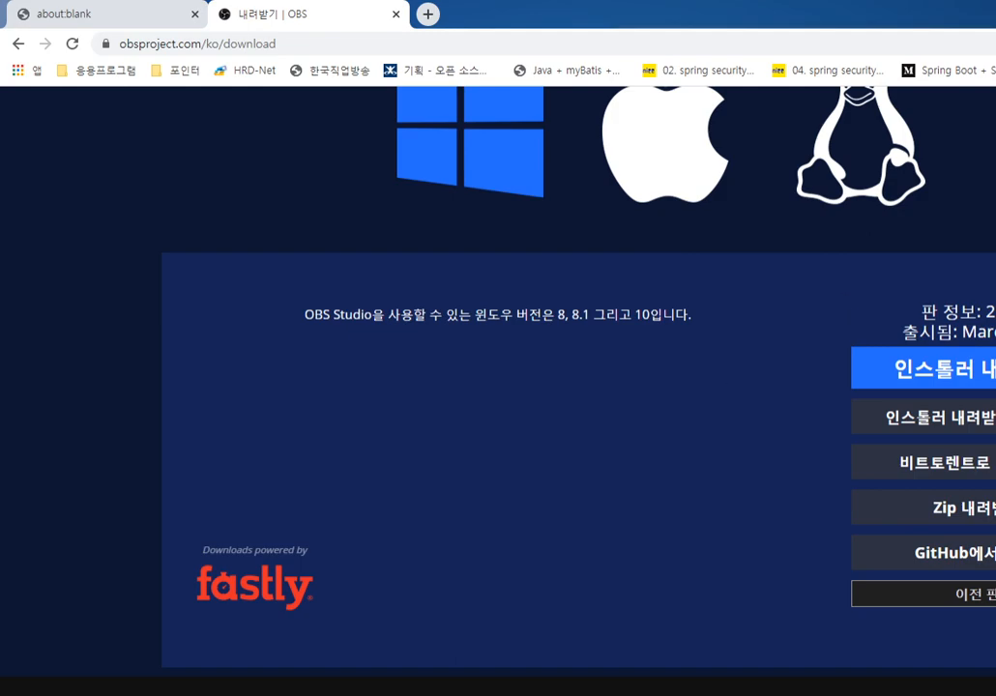
{"action": "key", "text": "super+Down"}
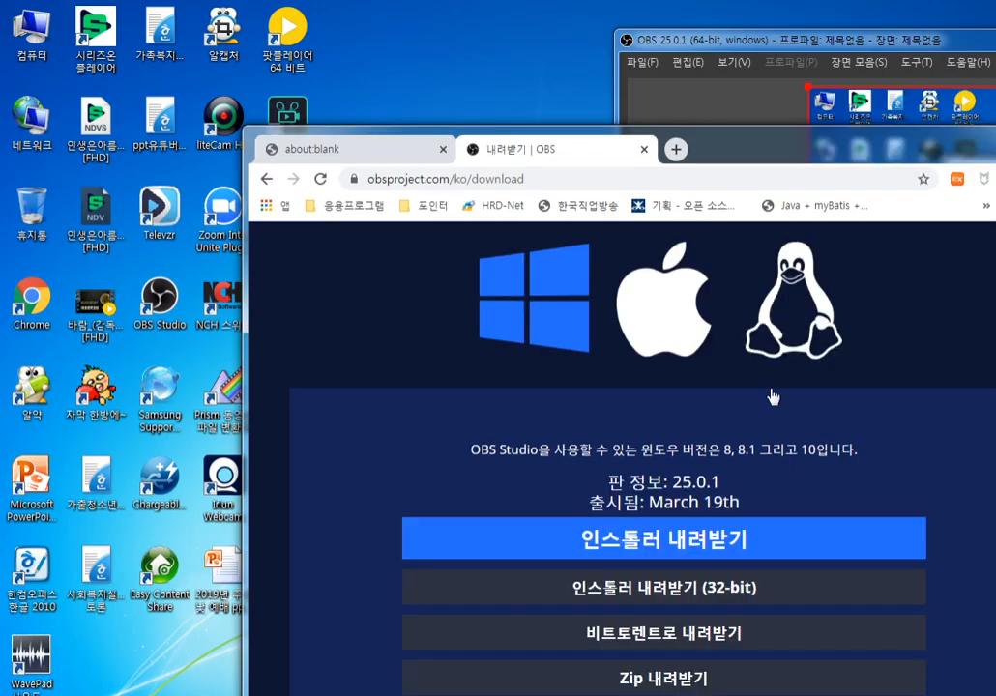
Request the 32-bit OBS Studio installer from the download page and cancel saving it
{"action": "left_click", "coordinate": [681, 590]}
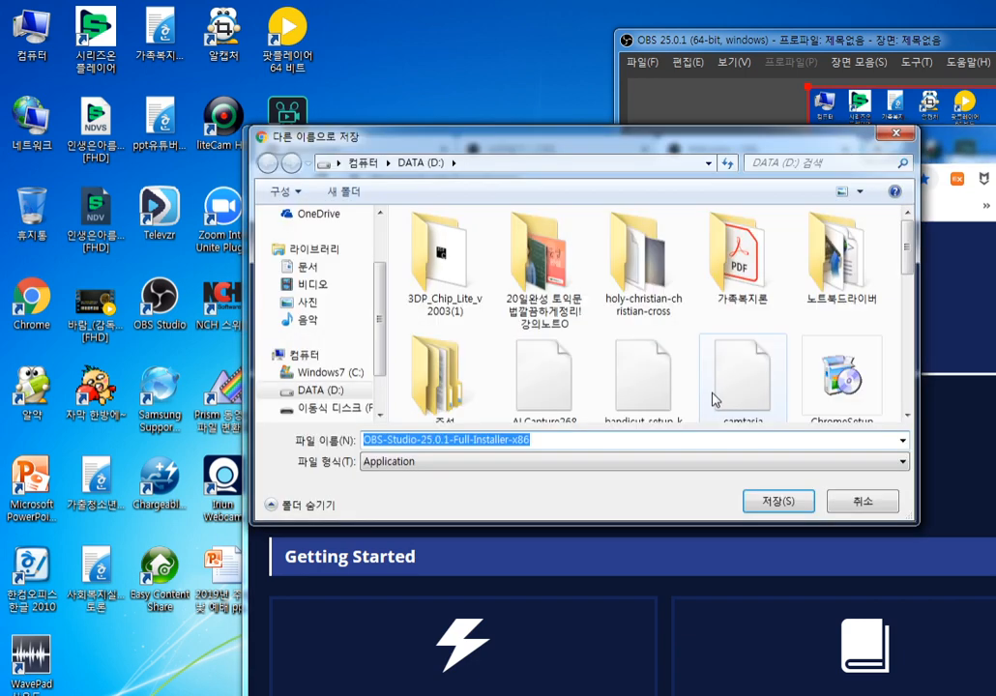
{"action": "left_click", "coordinate": [536, 439]}
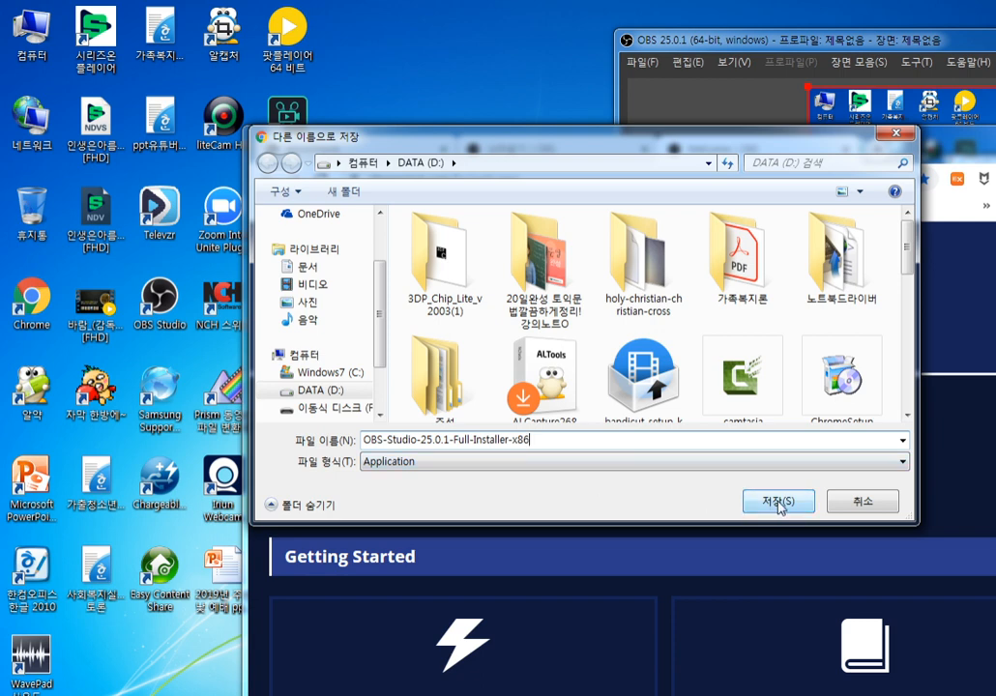
{"action": "left_click", "coordinate": [860, 502]}
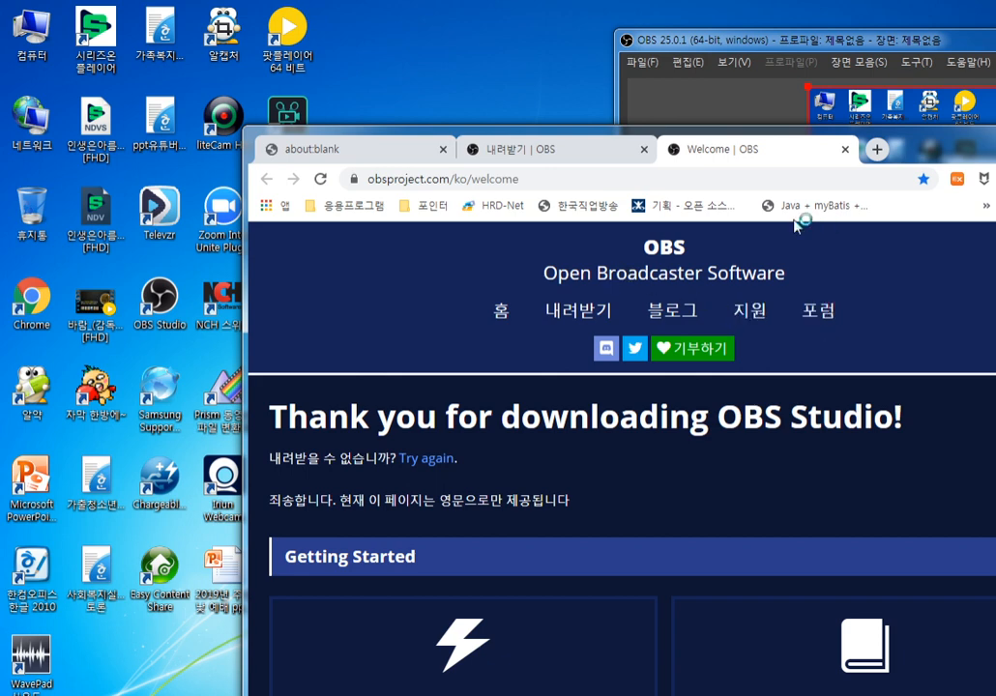
Close the about:blank and Welcome tabs and put the browser window away
{"action": "left_click", "coordinate": [443, 149]}
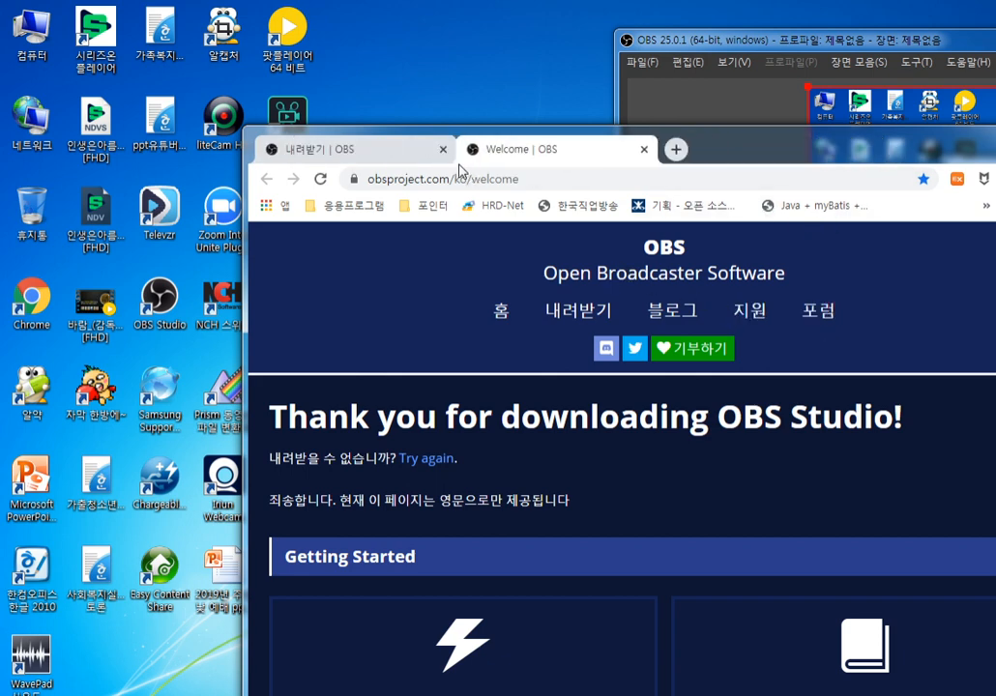
{"action": "left_click", "coordinate": [643, 152]}
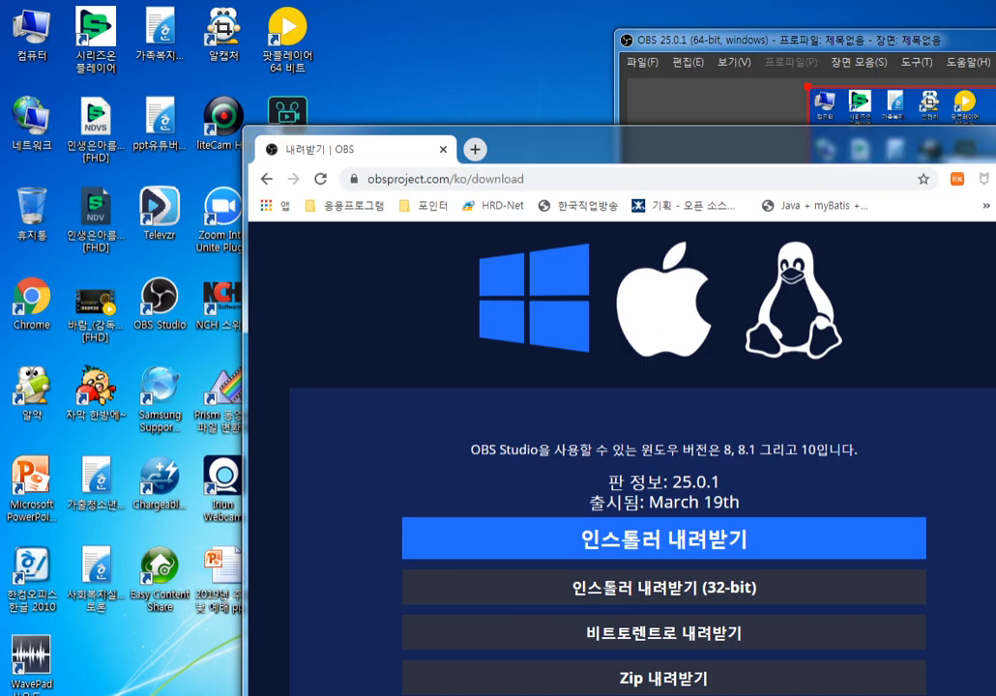
{"action": "left_click", "coordinate": [995, 136]}
Move the OBS window toward the desktop icons and widen it for a larger working area
{"action": "left_click_drag", "start_coordinate": [994, 44], "coordinate": [605, 33]}
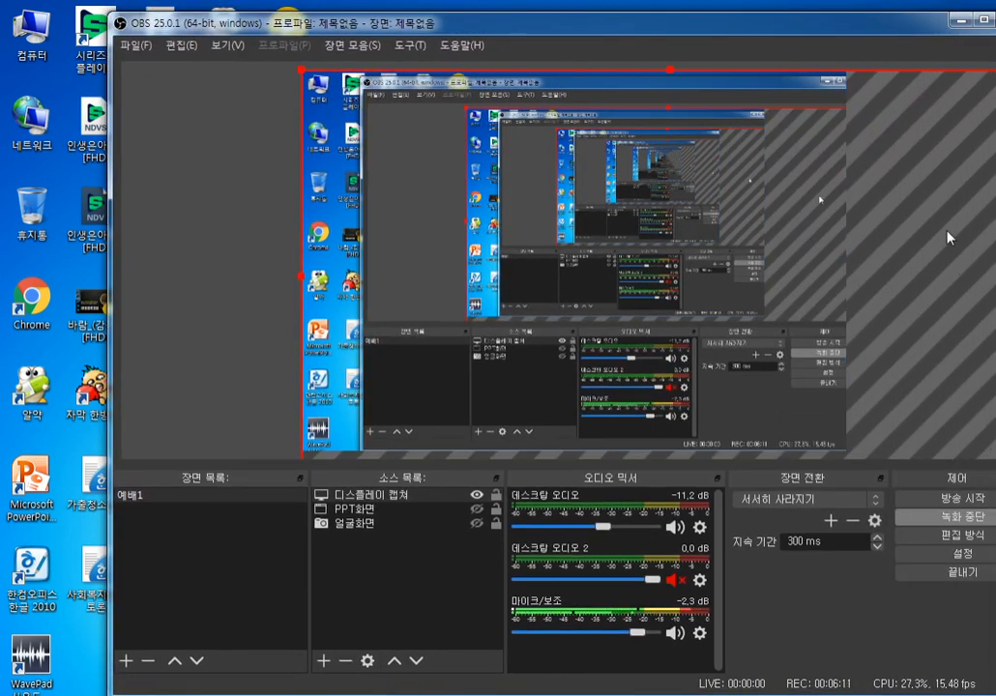
{"action": "left_click", "coordinate": [986, 21]}
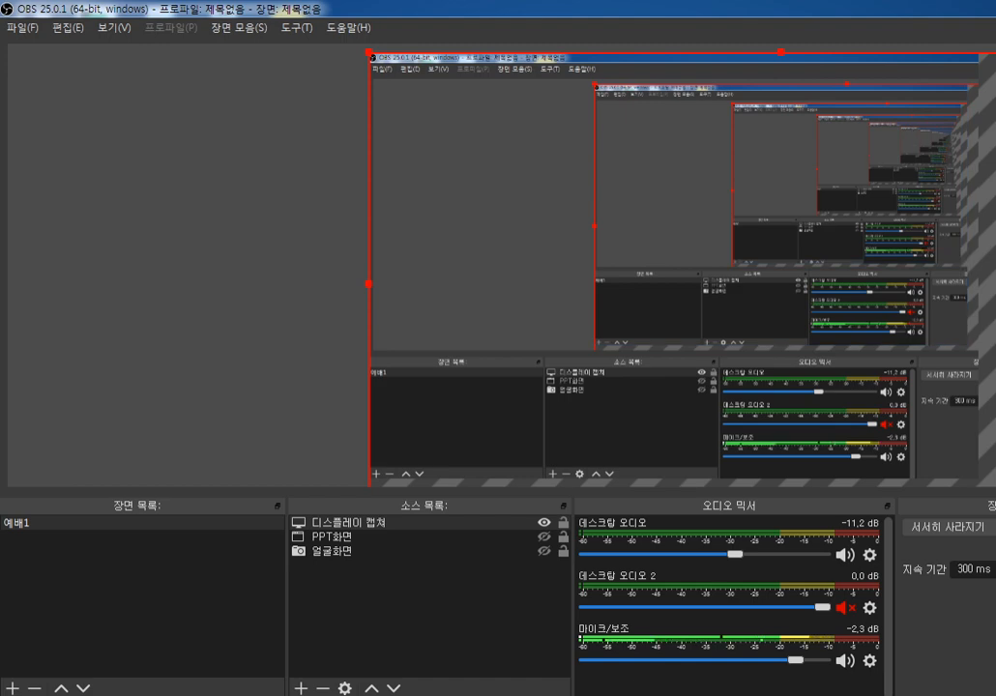
{"action": "key", "text": "super+Down"}
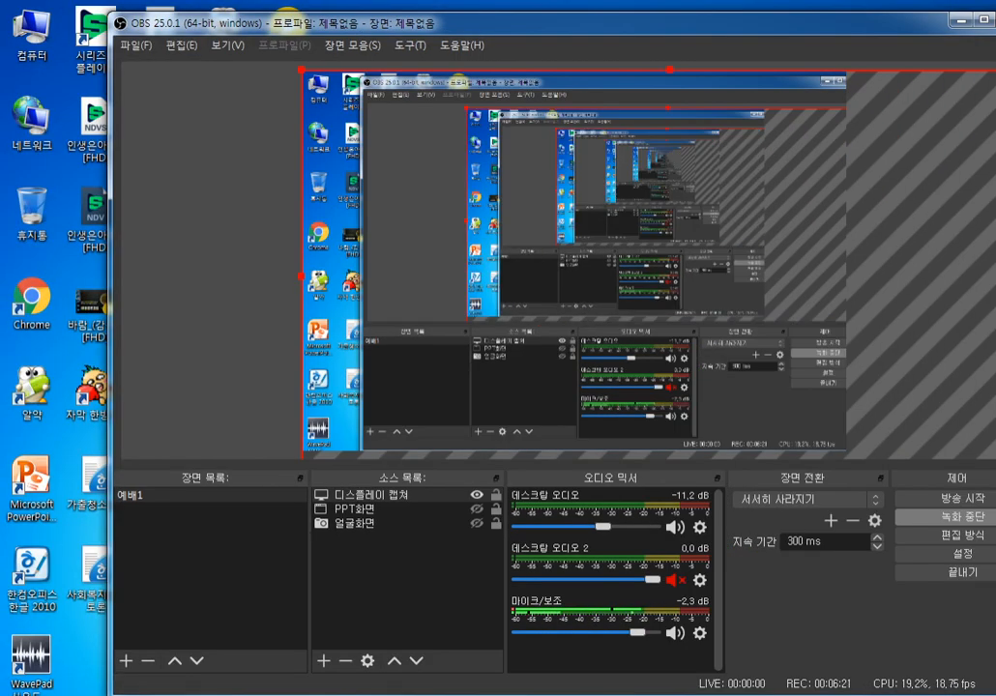
{"action": "left_click_drag", "start_coordinate": [992, 387], "coordinate": [995, 387]}
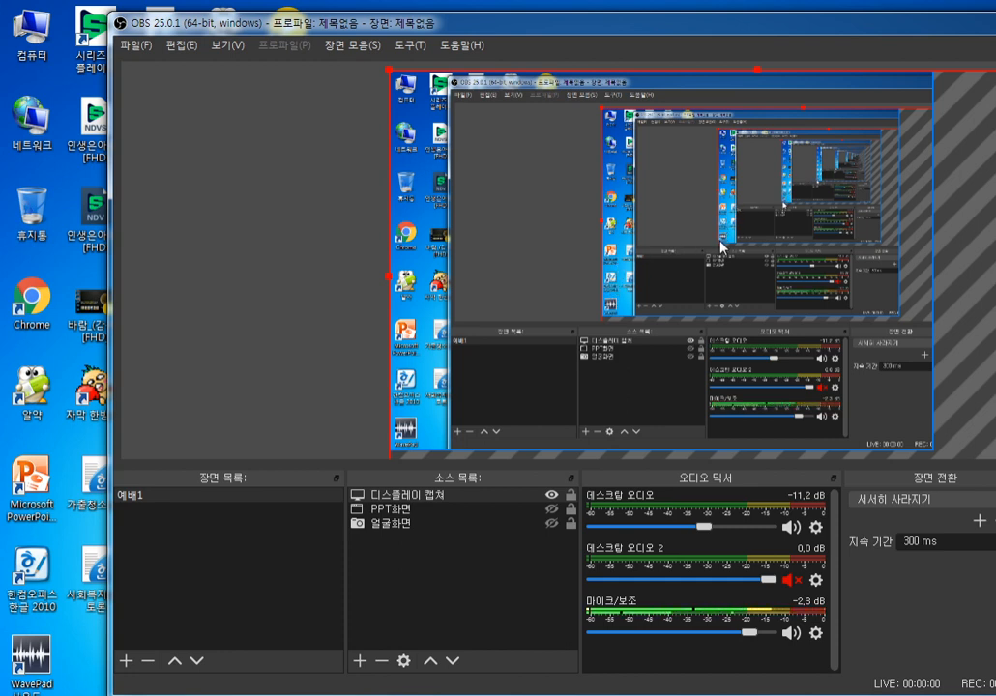
Examine the options of the scene 예배1 and the PPT화면 and 얼굴화면 entries in its source list
{"action": "right_click", "coordinate": [222, 502]}
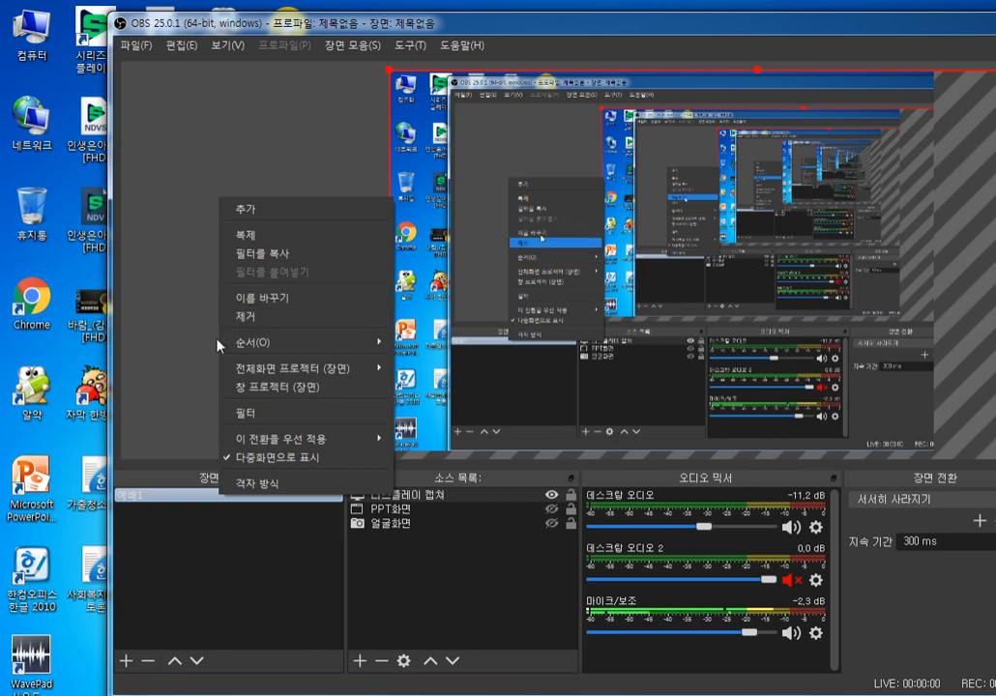
{"action": "left_click", "coordinate": [167, 424]}
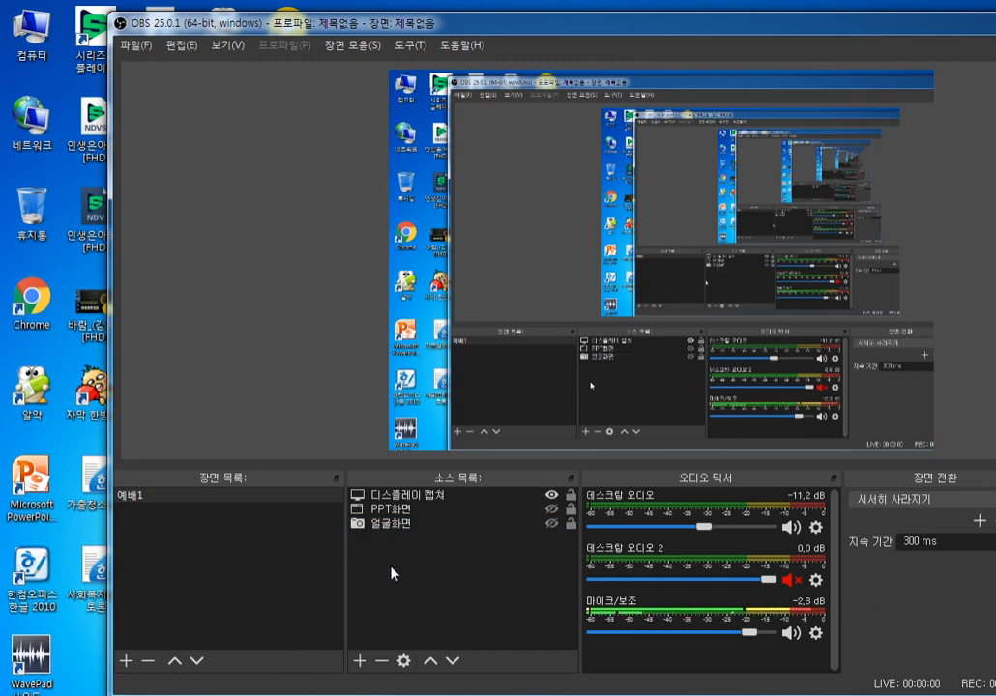
{"action": "left_click", "coordinate": [383, 525]}
{"action": "left_click", "coordinate": [397, 510]}
{"action": "left_click", "coordinate": [404, 619]}
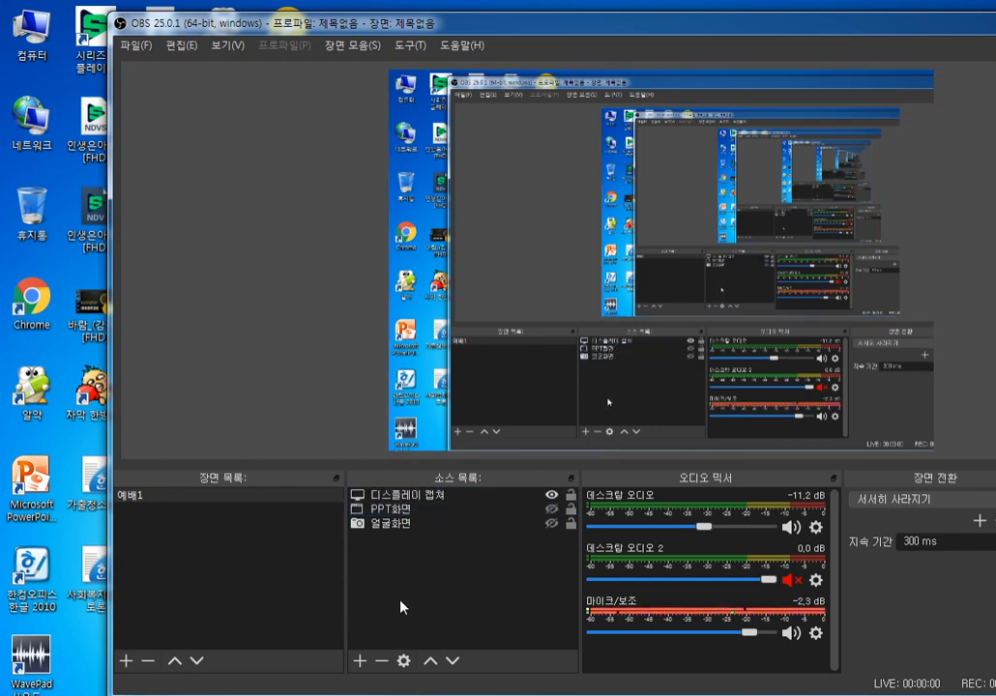
{"action": "left_click", "coordinate": [391, 531]}
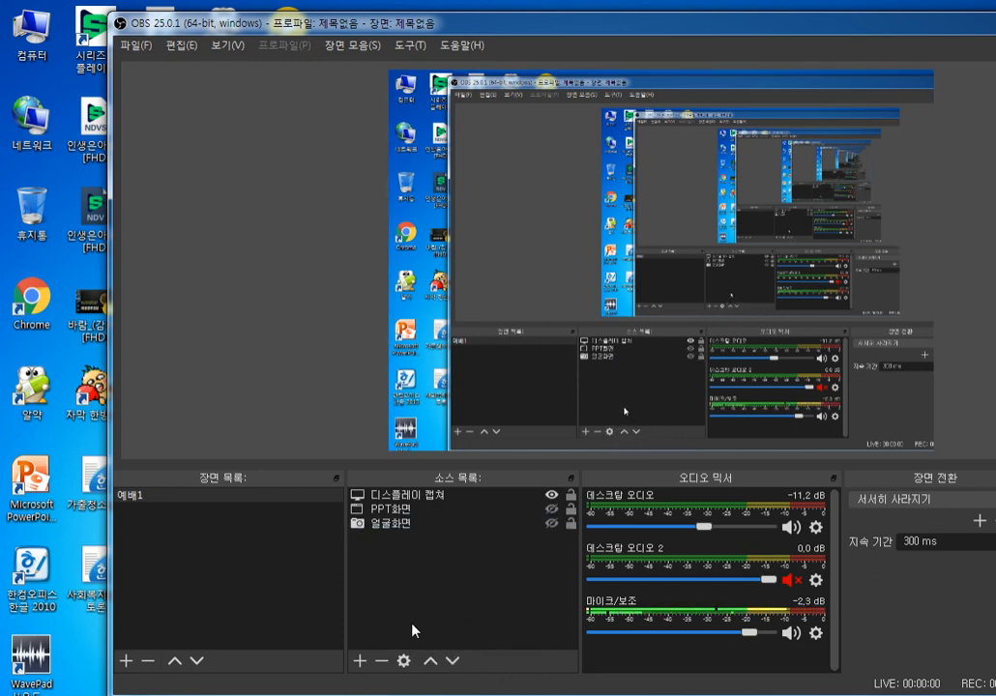
Add a new 텍스트 (GDI+) source to the scene 예배1 and enter 자막 as its text
{"action": "left_click", "coordinate": [360, 664]}
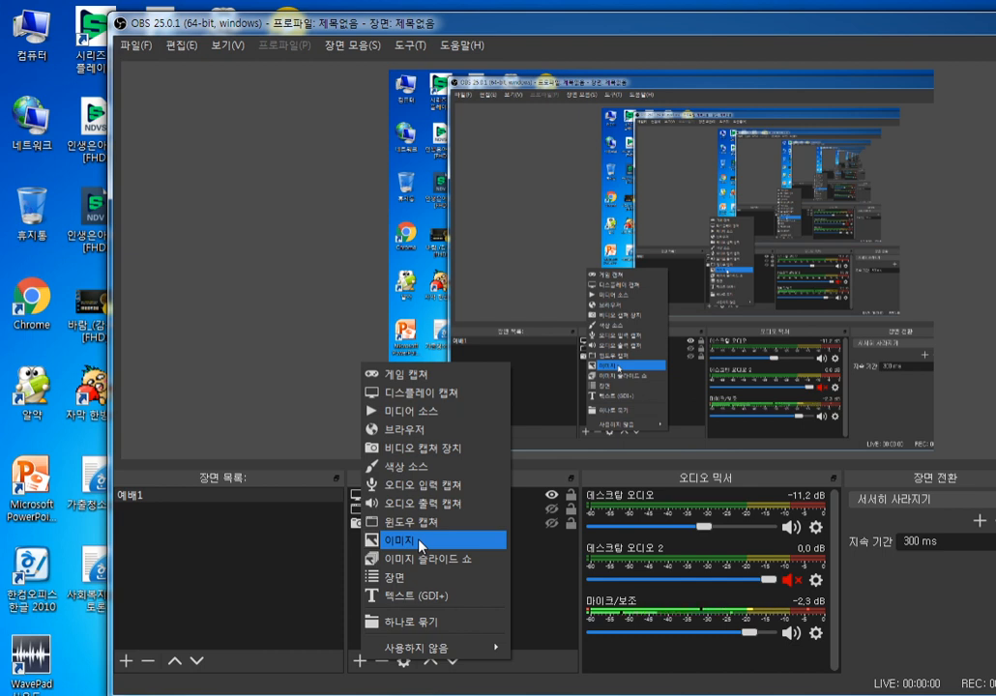
{"action": "left_click", "coordinate": [410, 602]}
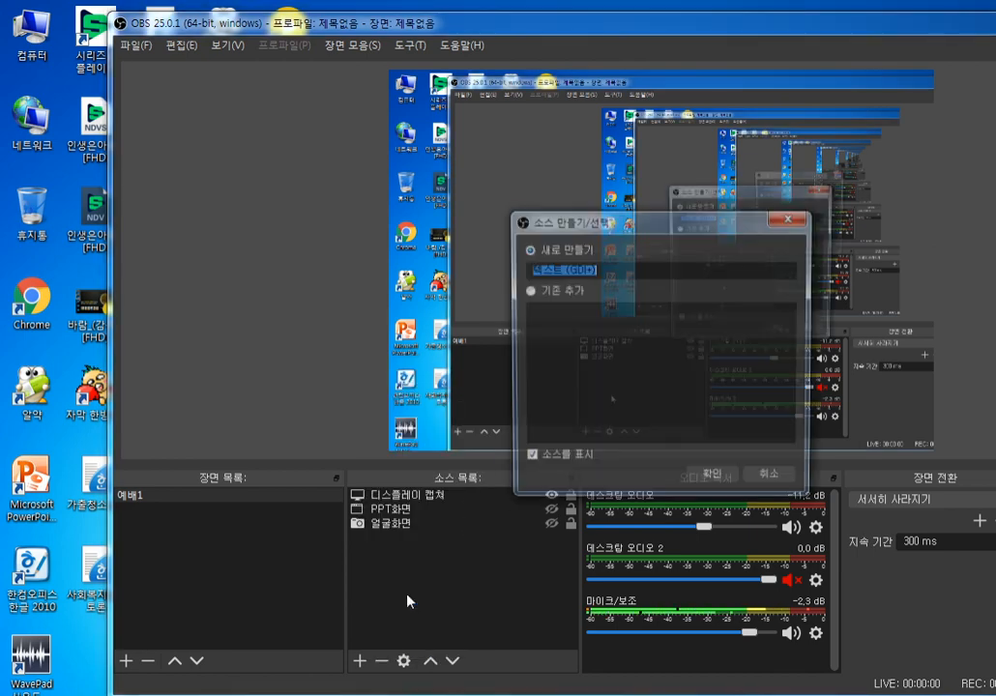
{"action": "left_click", "coordinate": [705, 480]}
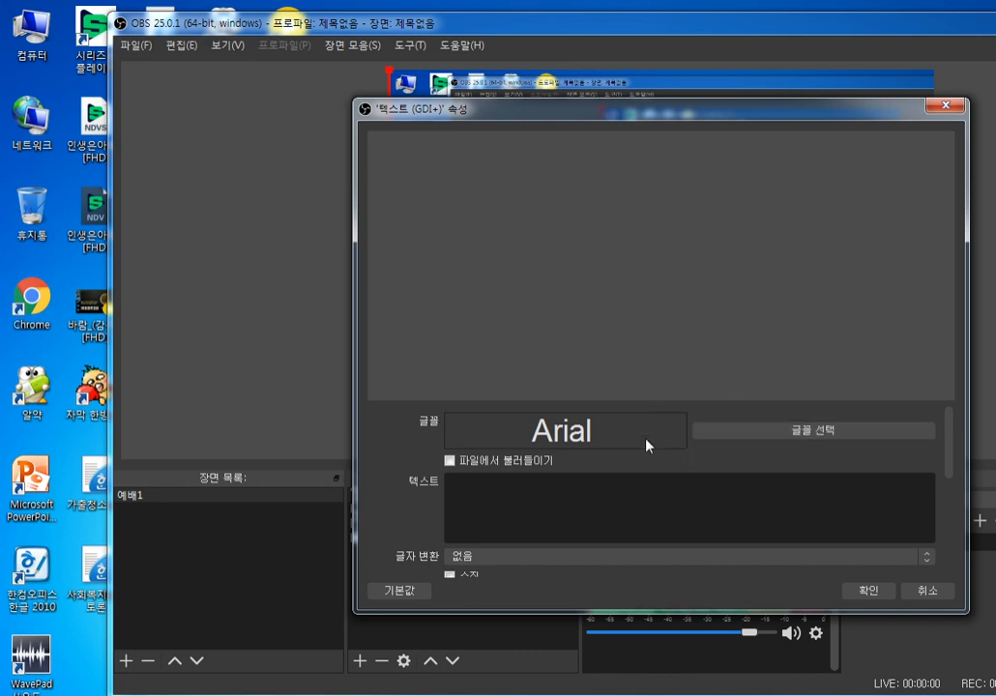
{"action": "left_click", "coordinate": [632, 506]}
{"action": "type", "text": "WK"}
{"action": "key", "text": "BackSpace"}
{"action": "key", "text": "BackSpace"}
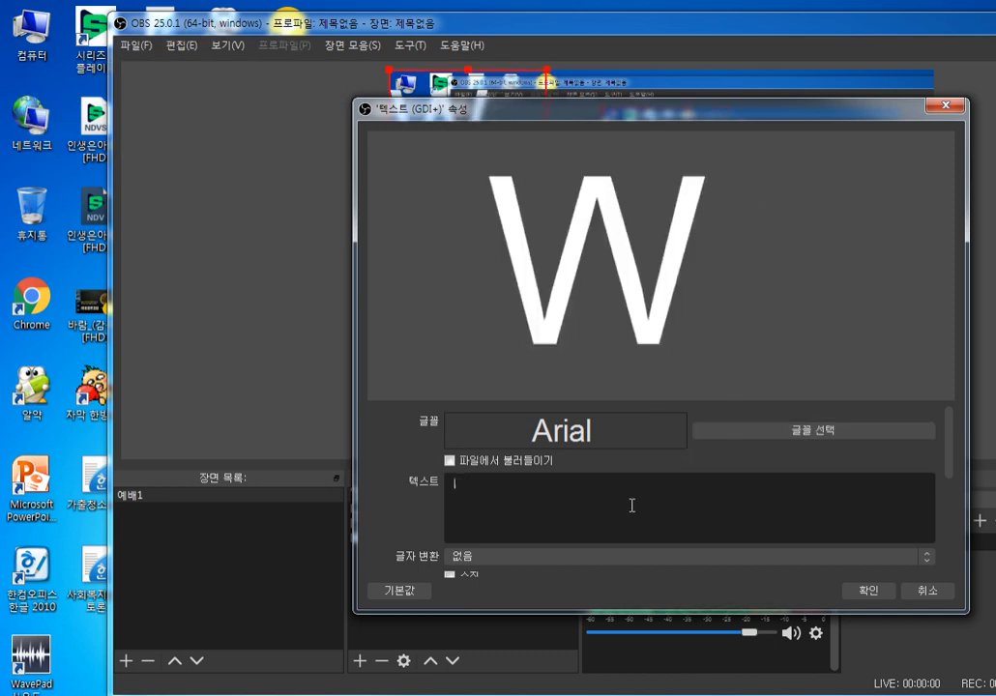
{"action": "type", "text": "ㅈ"}
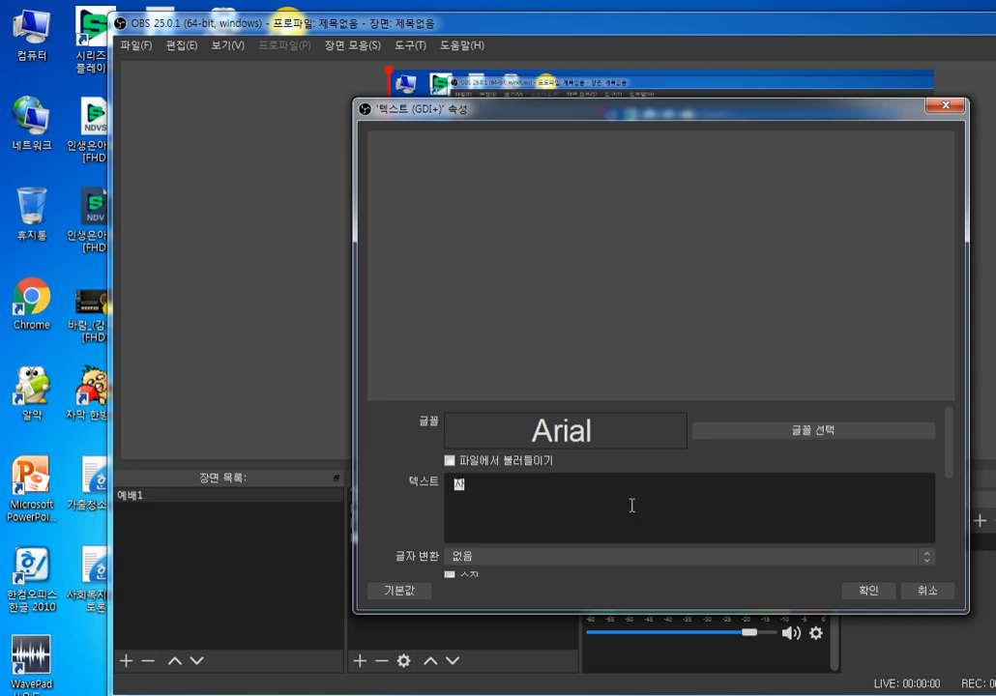
{"action": "type", "text": "ㅏ백"}
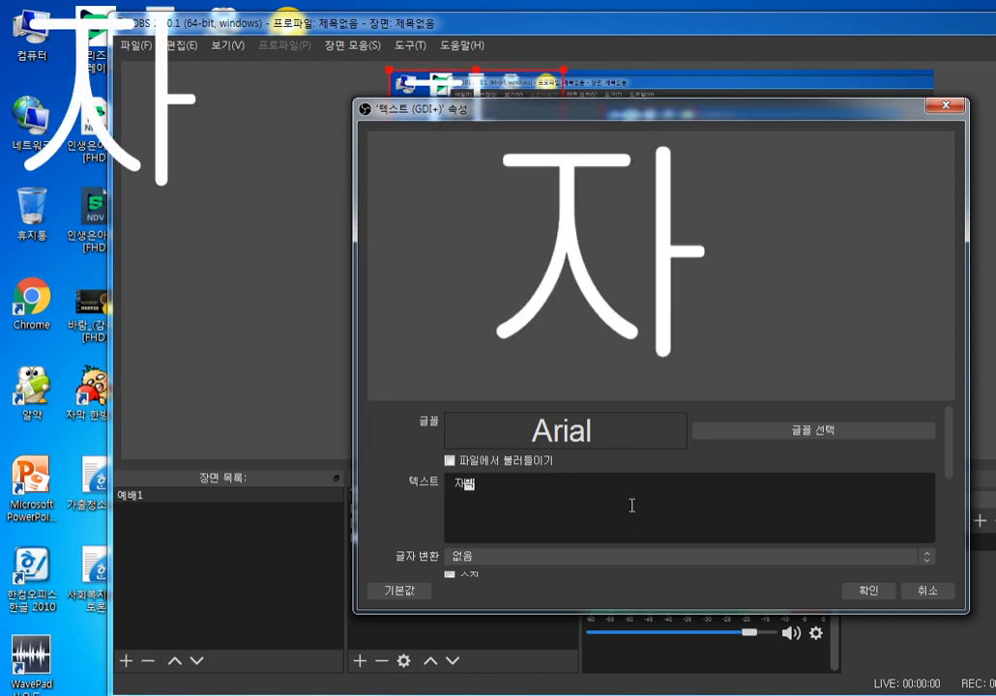
{"action": "left_click", "coordinate": [632, 506]}
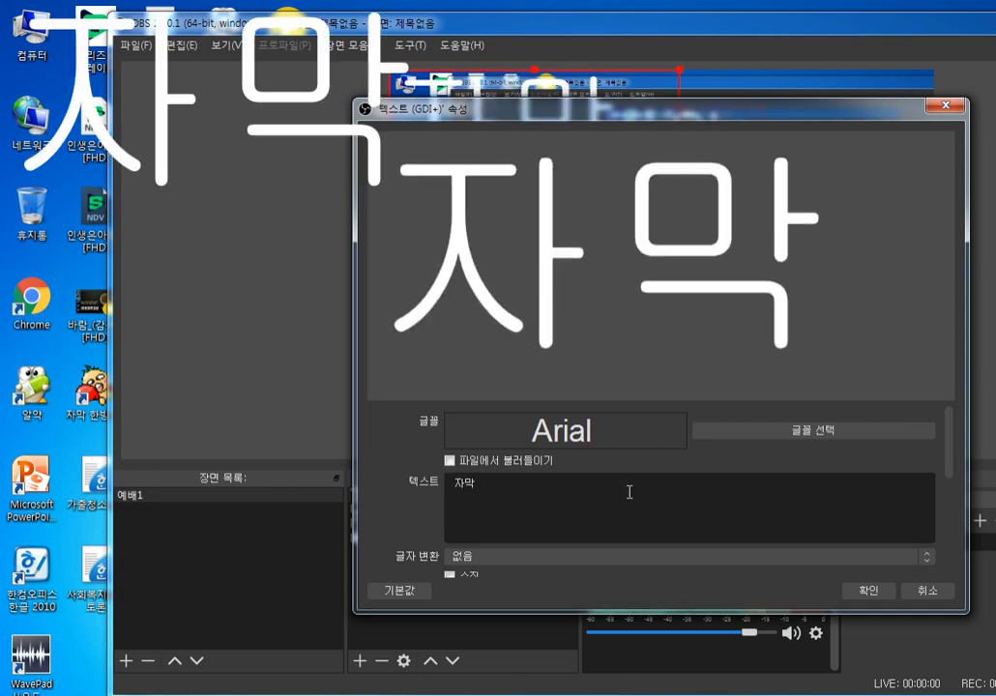
Set the font of the 자막 text to Arial Regular and accept the text source's properties
{"action": "left_click", "coordinate": [749, 440]}
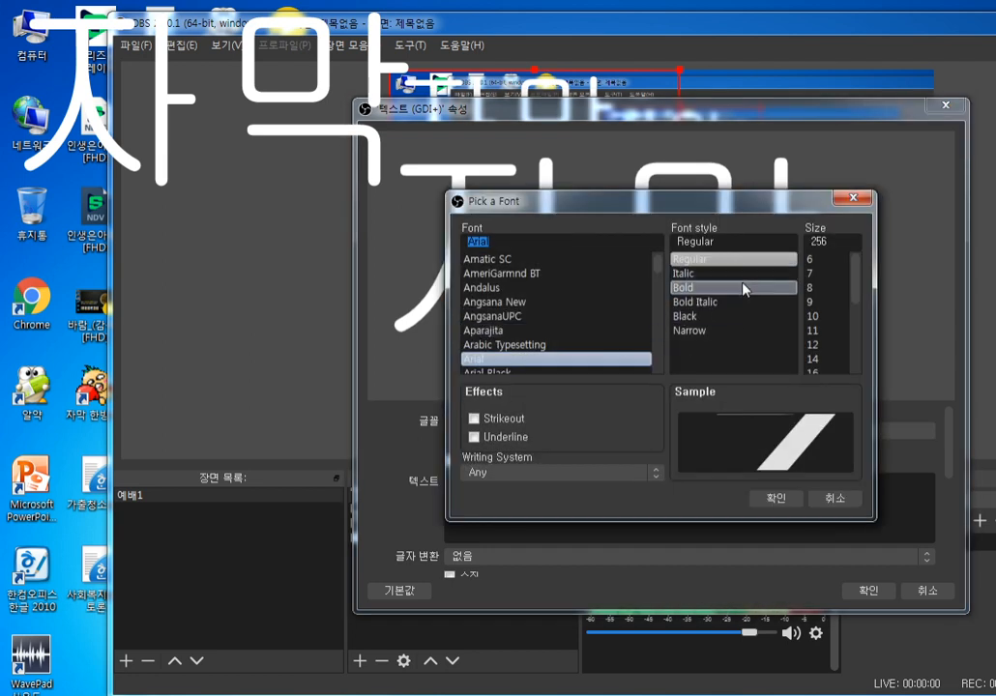
{"action": "left_click", "coordinate": [777, 501]}
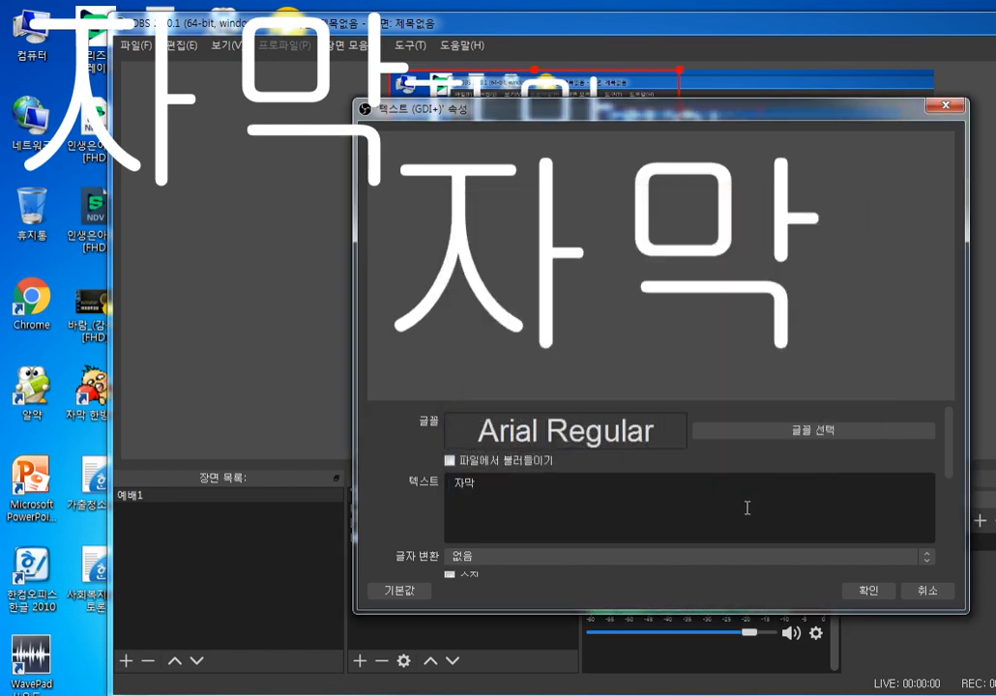
{"action": "left_click", "coordinate": [869, 591]}
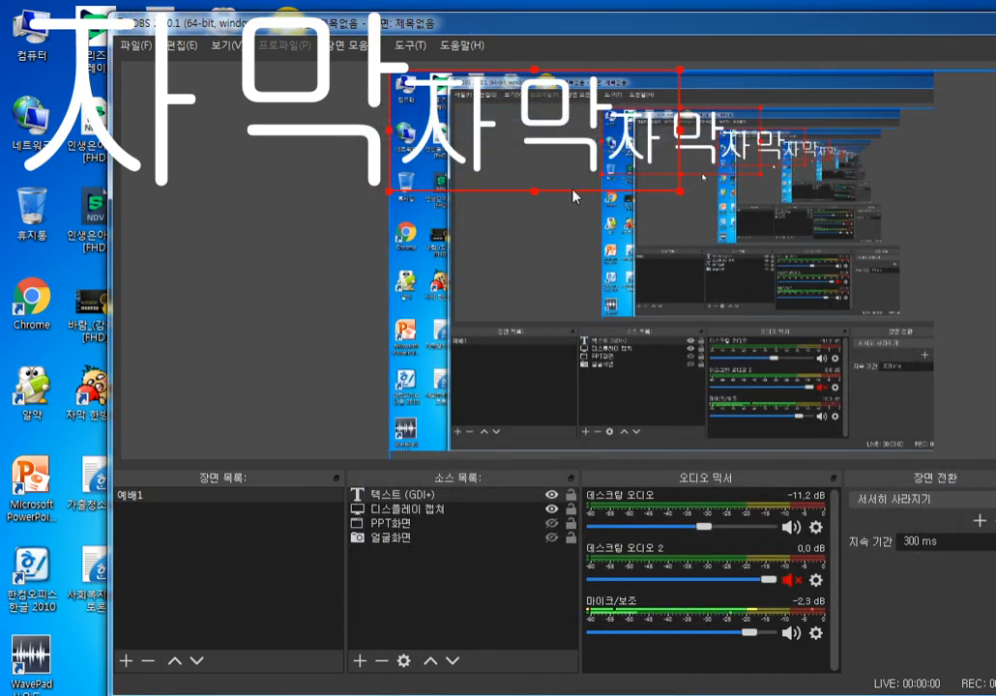
Reposition and shrink the 자막 text in the preview, and remove its 텍스트 (GDI+) source from the scene
{"action": "left_click_drag", "start_coordinate": [573, 196], "coordinate": [588, 286]}
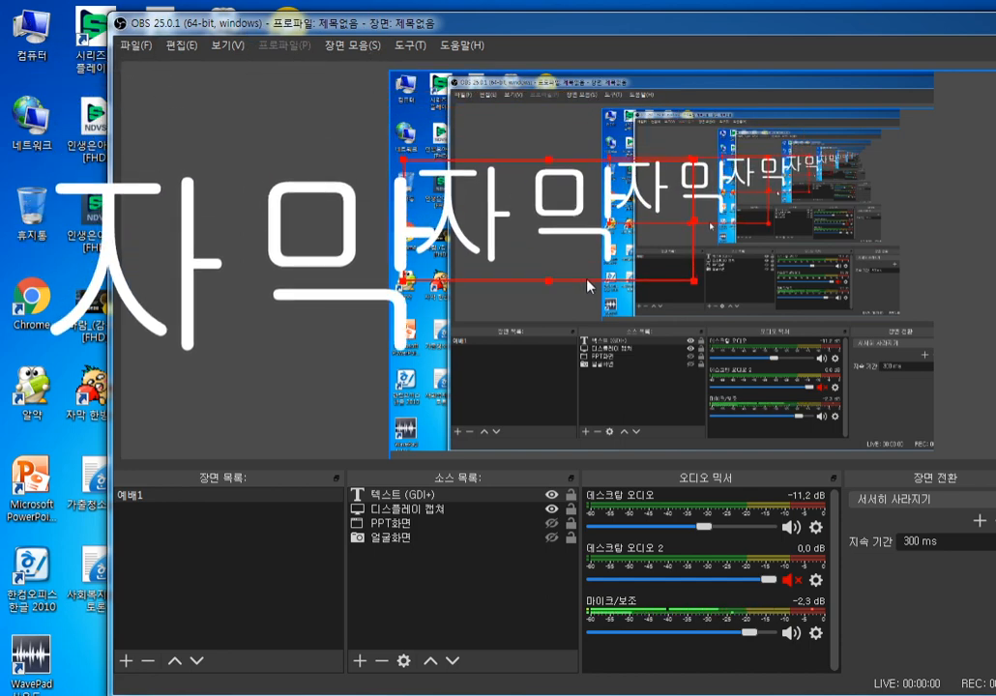
{"action": "left_click_drag", "start_coordinate": [695, 282], "coordinate": [551, 176]}
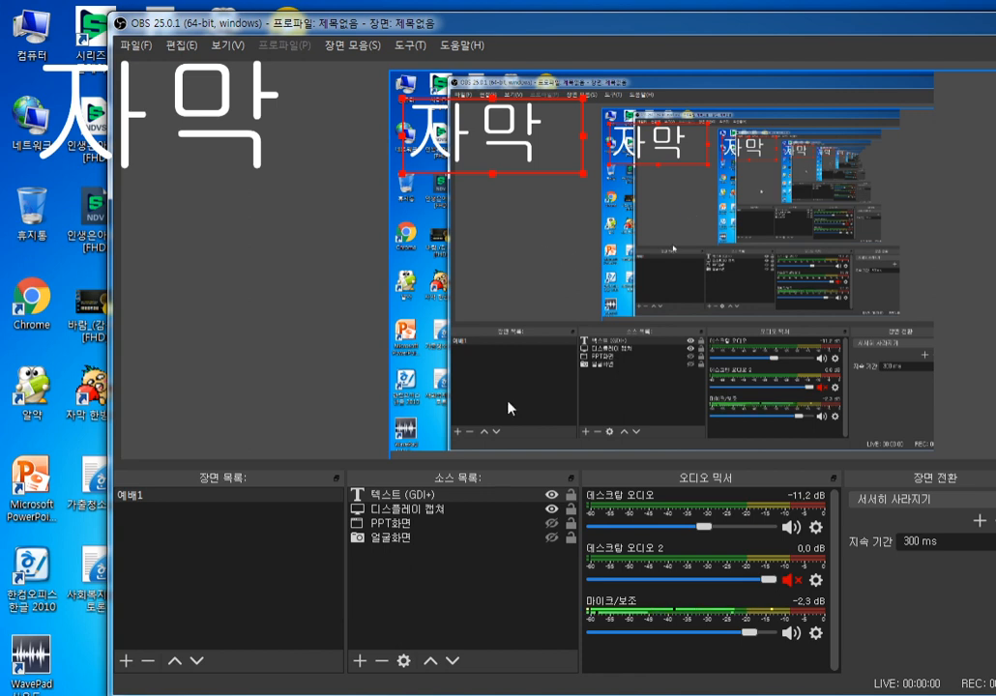
{"action": "left_click", "coordinate": [383, 663]}
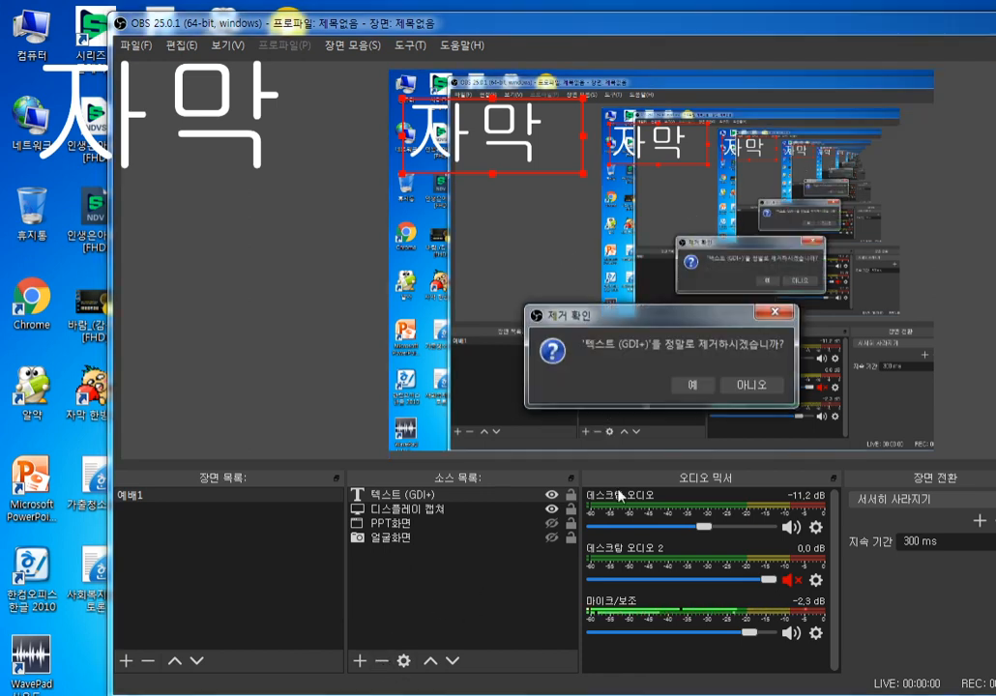
{"action": "left_click", "coordinate": [559, 583]}
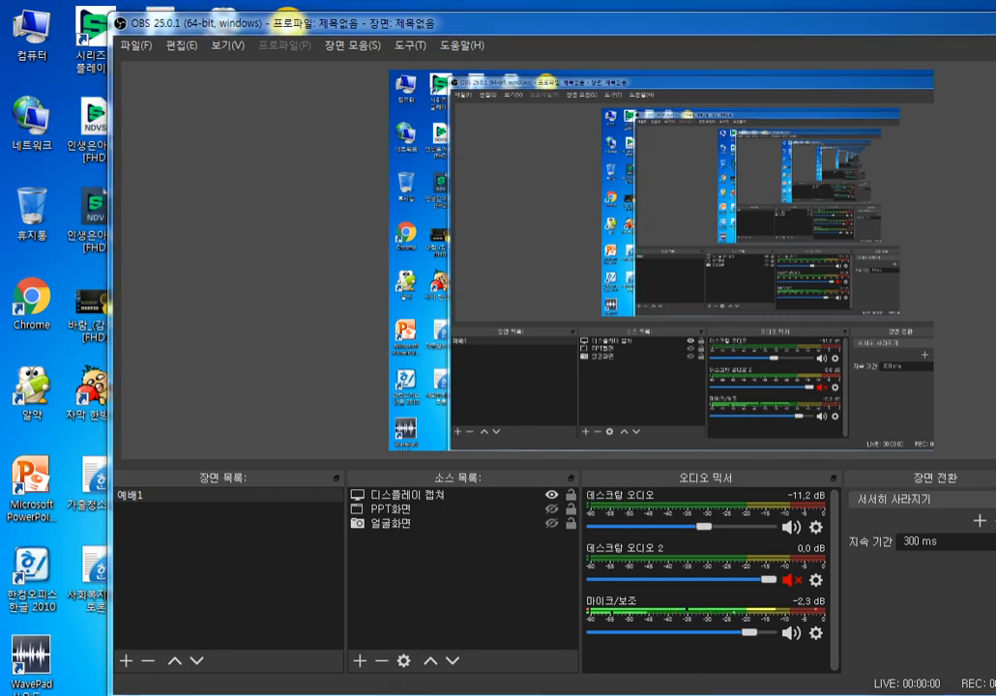
Play a track in PotPlayer as a sound test and raise the 데스크탑 오디오 volume to -9.9 dB in the mixer
{"action": "left_click", "coordinate": [320, 638]}
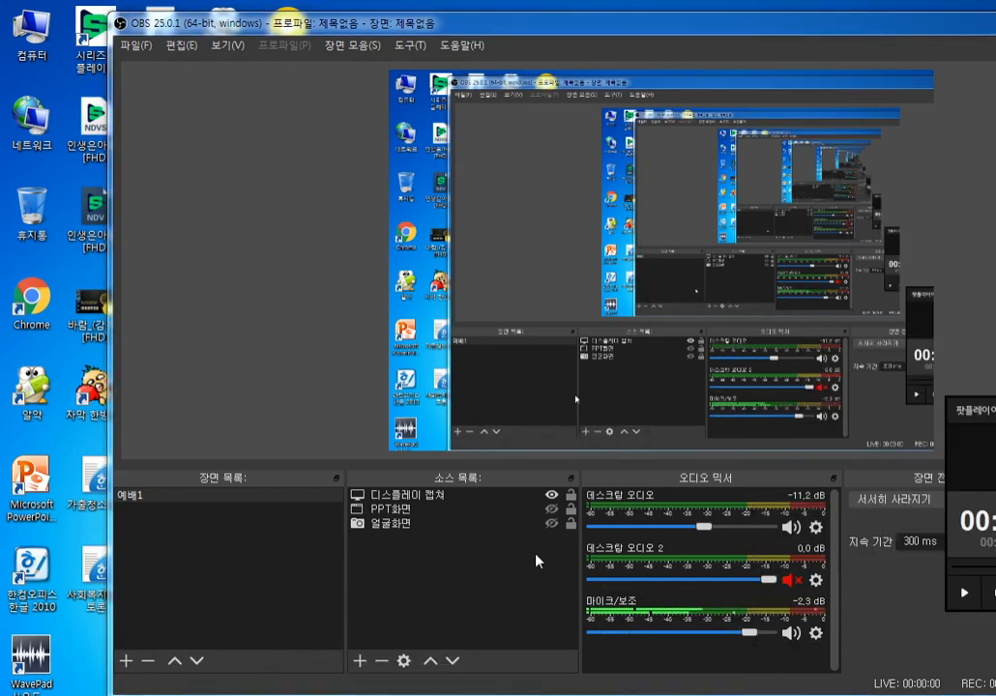
{"action": "left_click", "coordinate": [971, 597]}
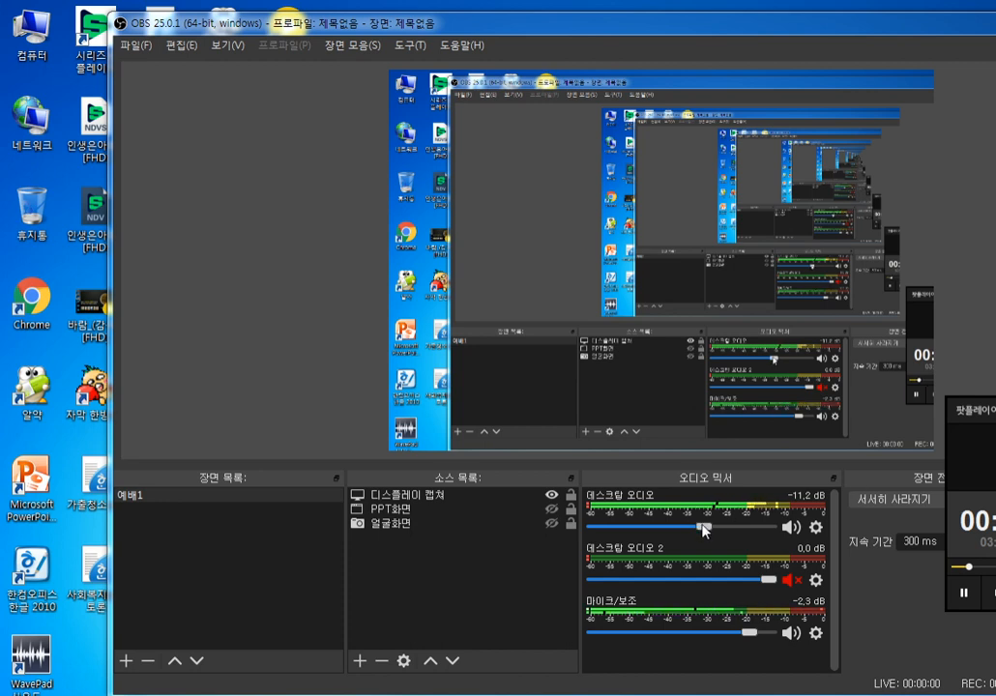
{"action": "mouse_move", "coordinate": [703, 528]}
{"action": "left_mouse_down"}
{"action": "mouse_move", "coordinate": [641, 528]}
{"action": "mouse_move", "coordinate": [710, 528]}
{"action": "left_mouse_up"}
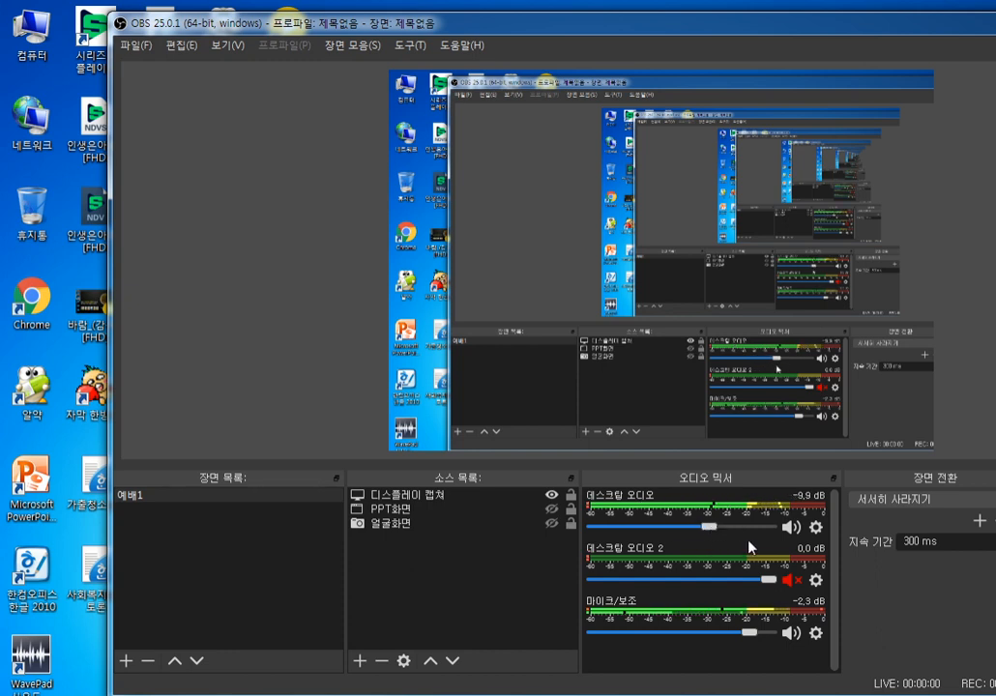
{"action": "key", "text": "alt+Tab"}
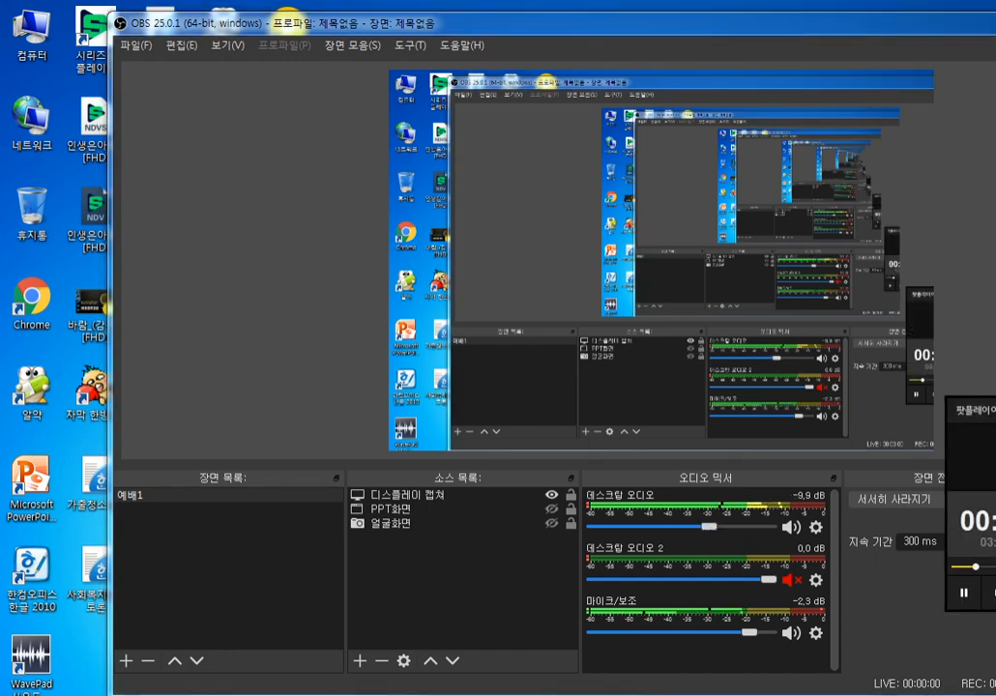
{"action": "key", "text": "alt+Tab"}
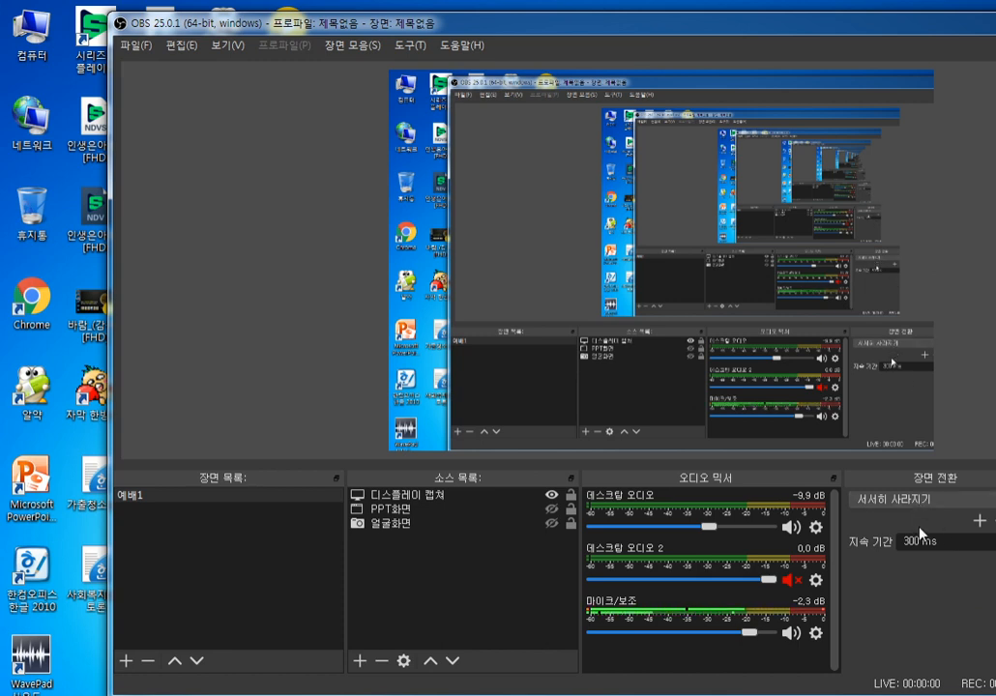
Switch the scene transition to 자르기 and set it back to 서서히 사라지기
{"action": "left_click", "coordinate": [991, 500]}
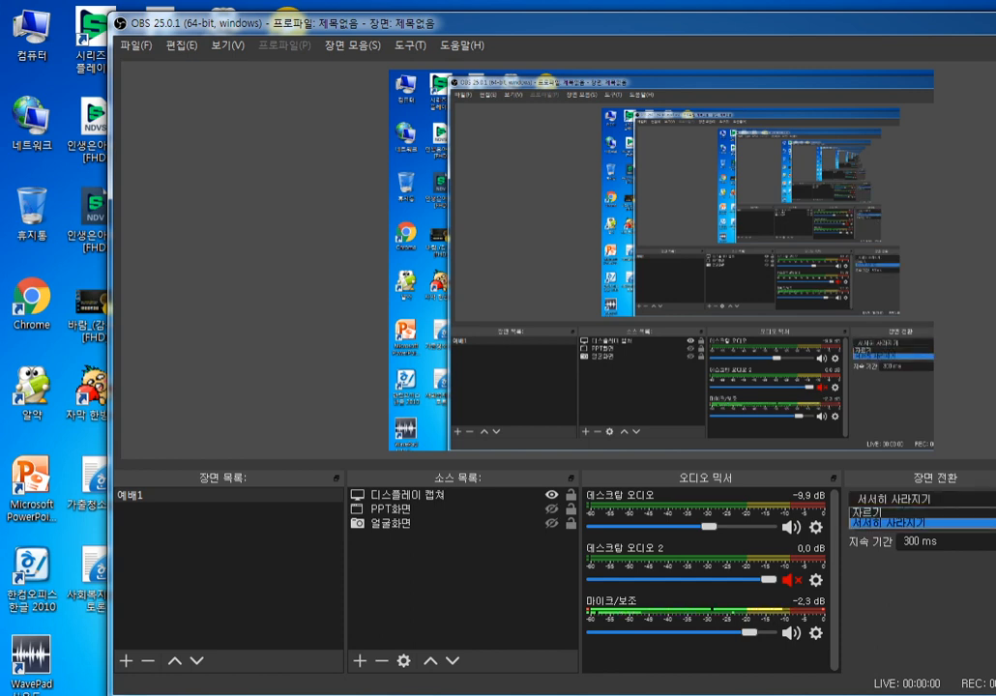
{"action": "left_click", "coordinate": [991, 514]}
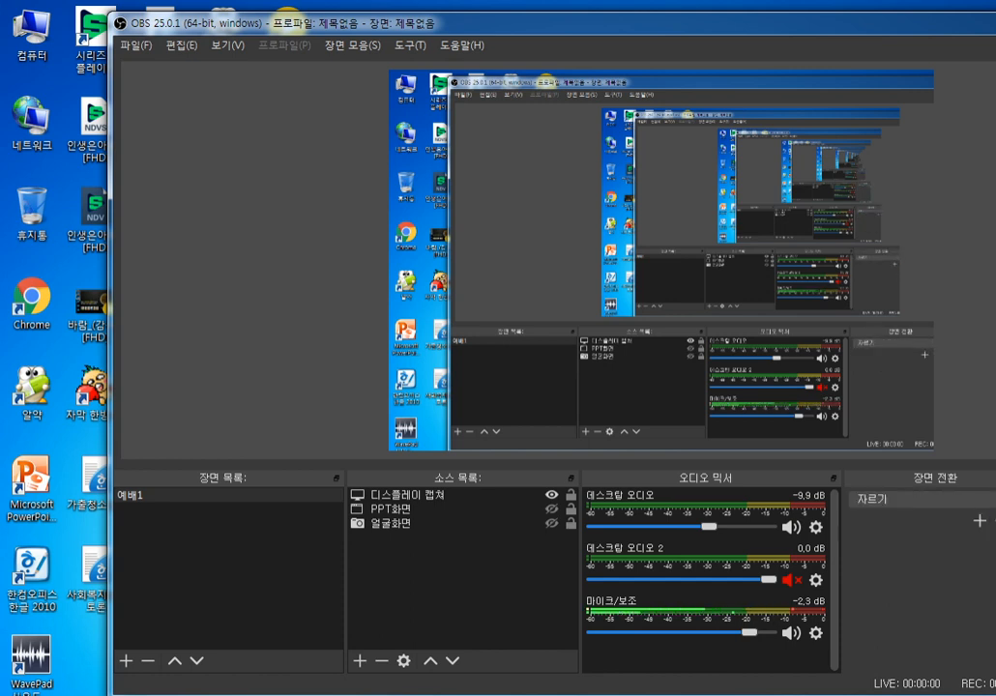
{"action": "left_click", "coordinate": [986, 500]}
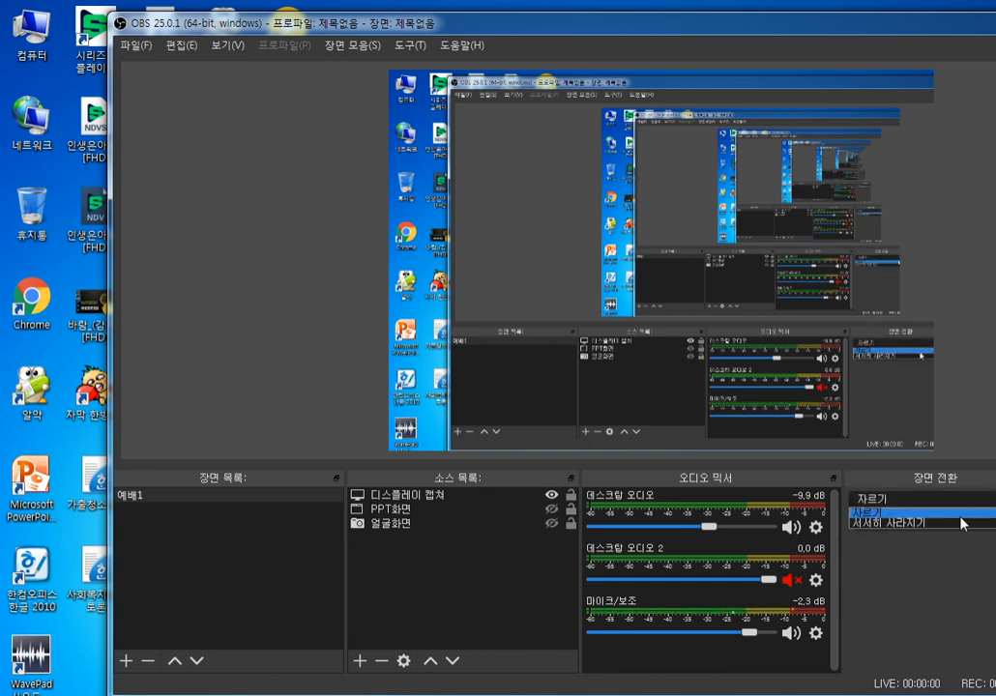
{"action": "left_click", "coordinate": [943, 522]}
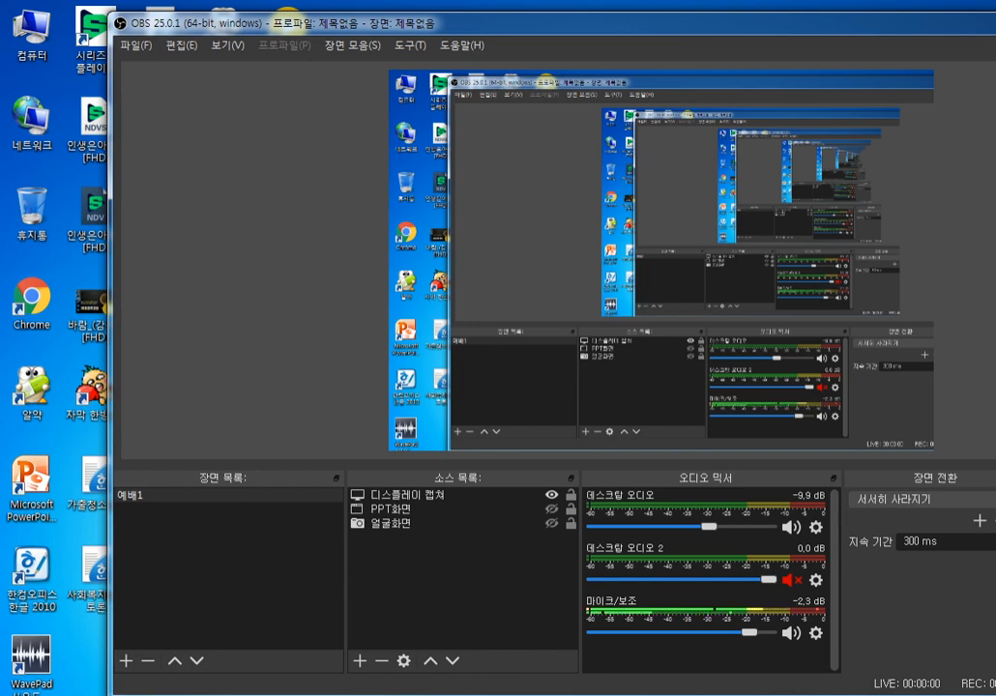
Try studio mode and transition the preview to the program output
{"action": "left_click", "coordinate": [995, 541]}
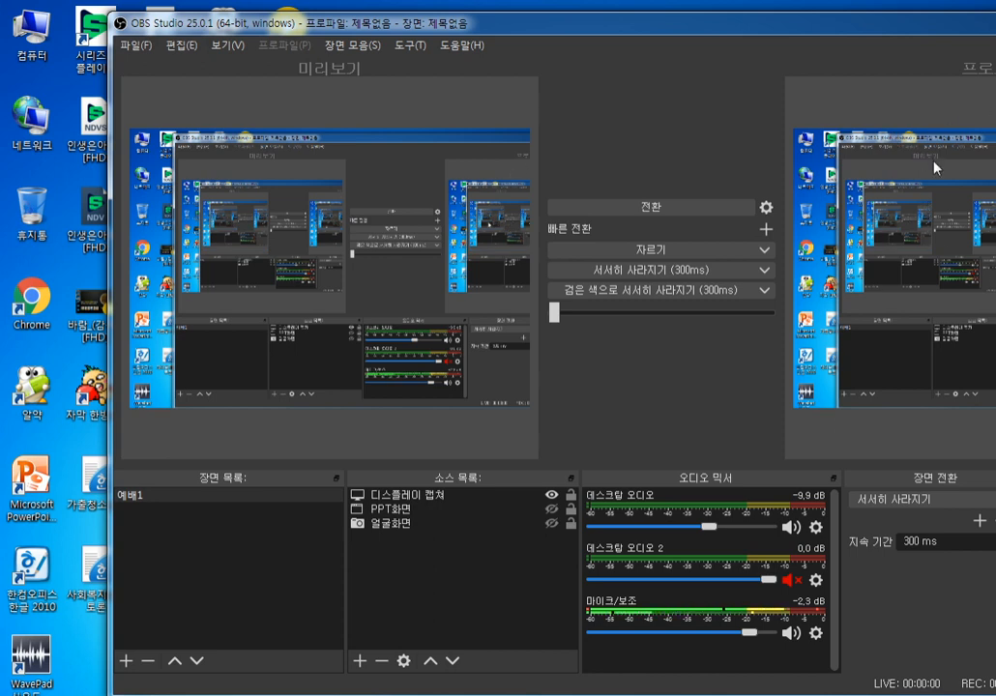
{"action": "left_click", "coordinate": [670, 208]}
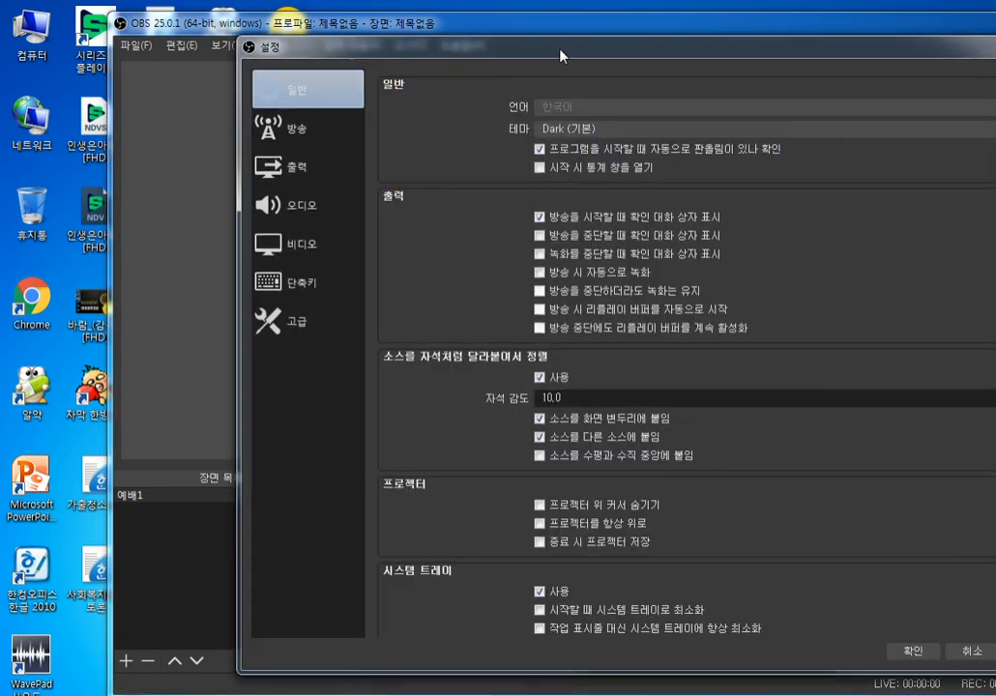
Shift the settings window aside and enable automatic recording while streaming (방송 시 자동으로 녹화) in the general settings
{"action": "left_click_drag", "start_coordinate": [561, 56], "coordinate": [532, 57]}
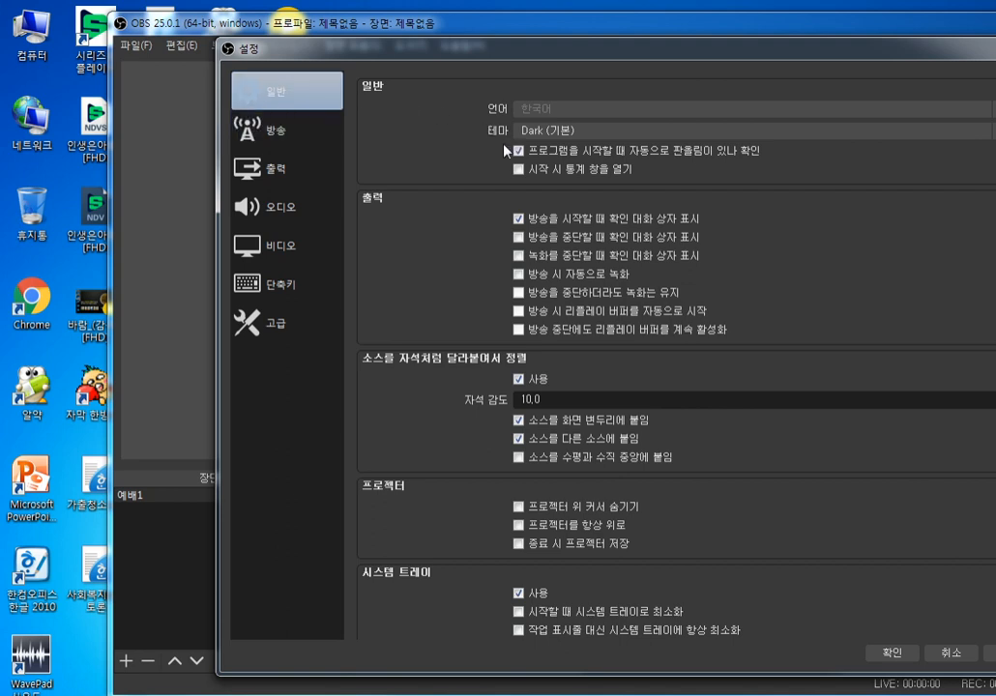
{"action": "left_click", "coordinate": [519, 276]}
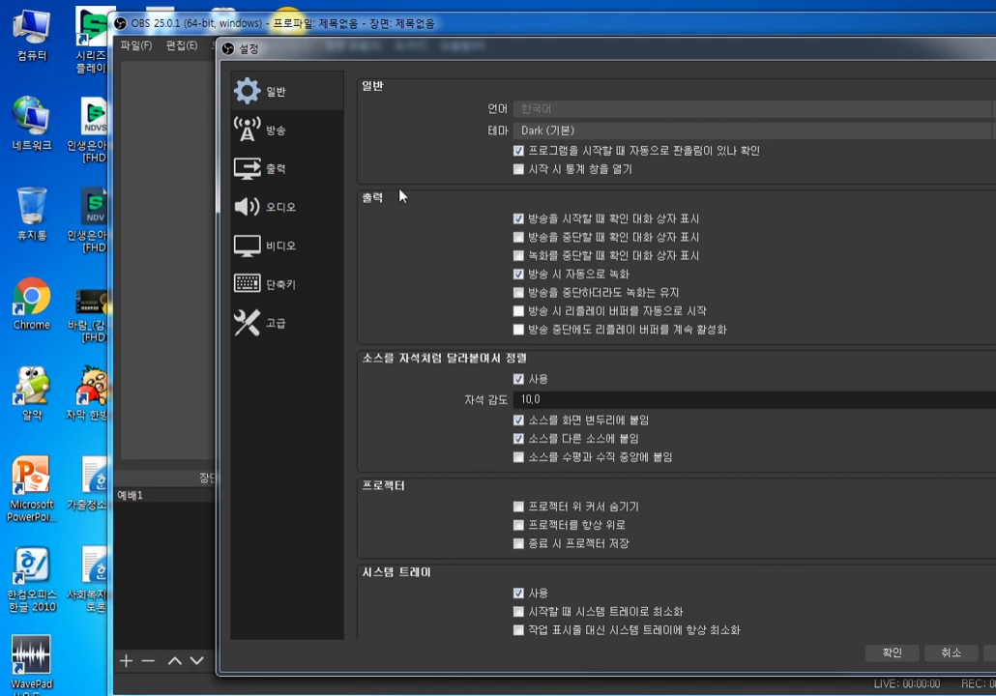
Select YouTube / YouTube Gaming as the streaming service in the broadcast settings and go to the stream key field
{"action": "left_click", "coordinate": [294, 142]}
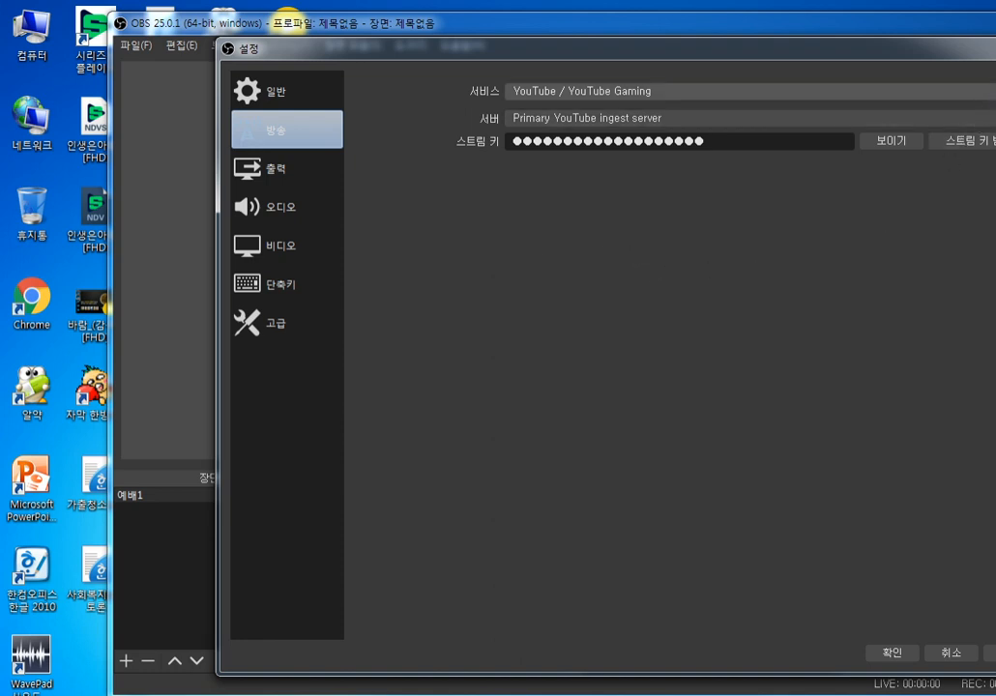
{"action": "left_click", "coordinate": [986, 91]}
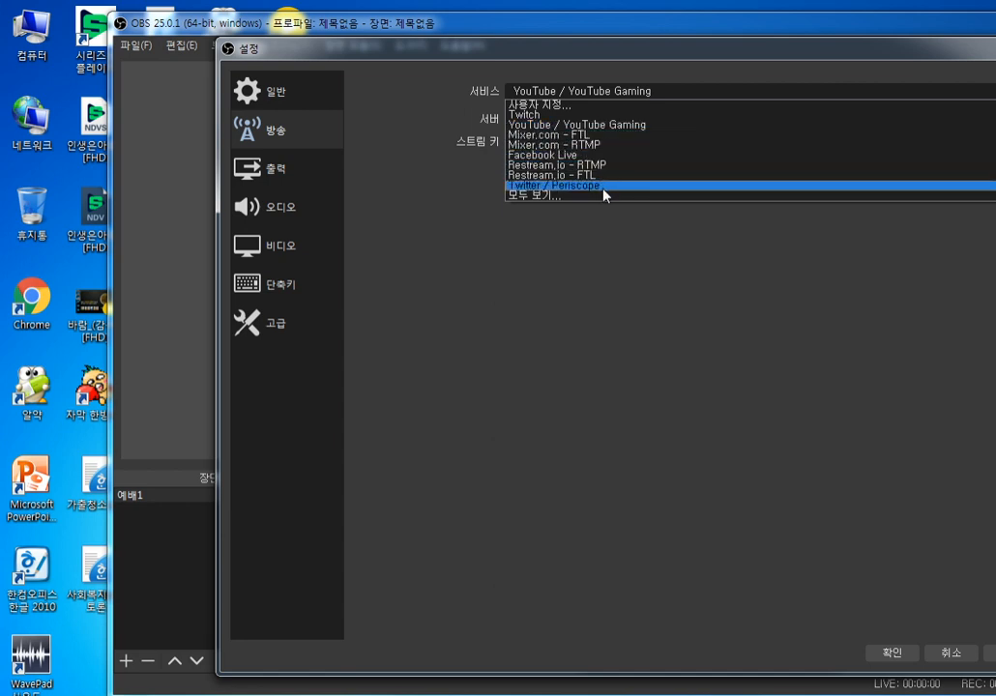
{"action": "left_click", "coordinate": [628, 127]}
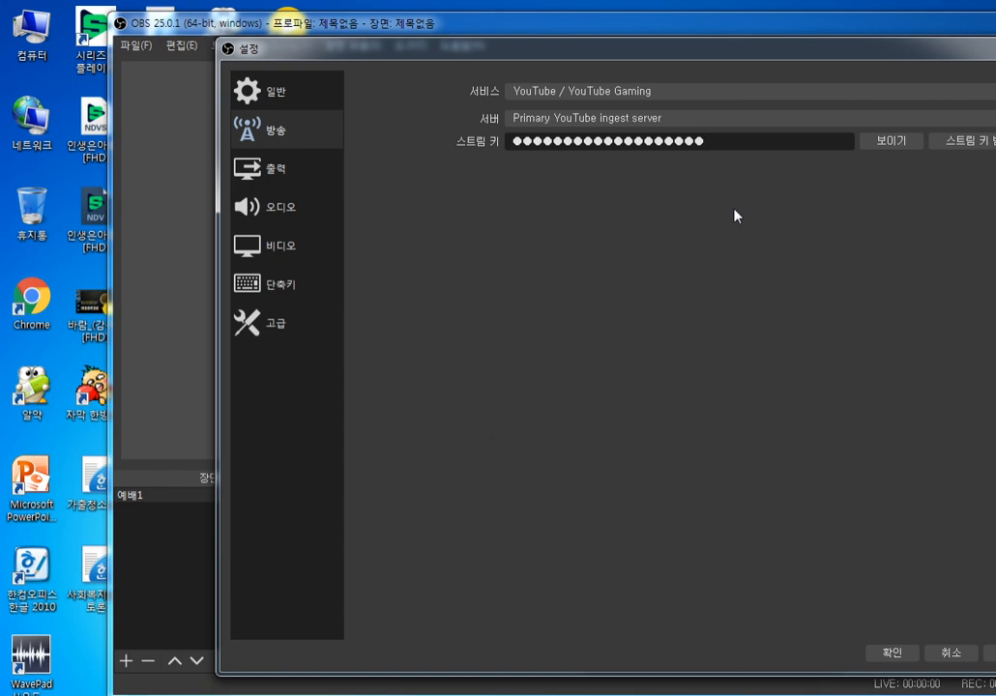
{"action": "left_click", "coordinate": [732, 143]}
Review the output bitrate settings and select 마이크(Realtek High Definition Audio) as the 마이크/보조 오디오 device
{"action": "left_click", "coordinate": [311, 183]}
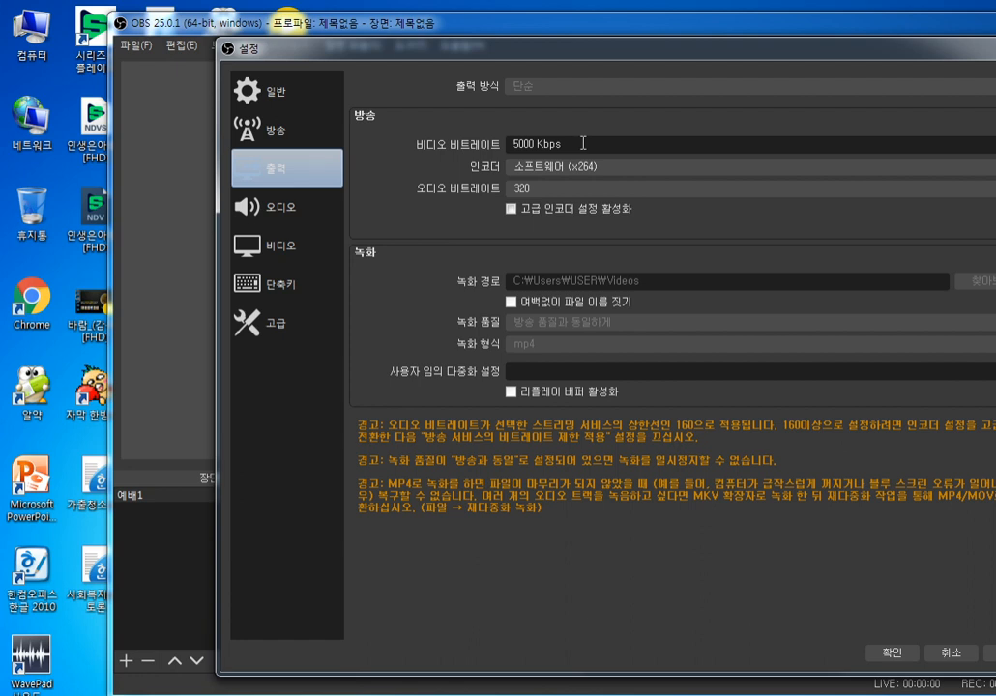
{"action": "left_click", "coordinate": [304, 219]}
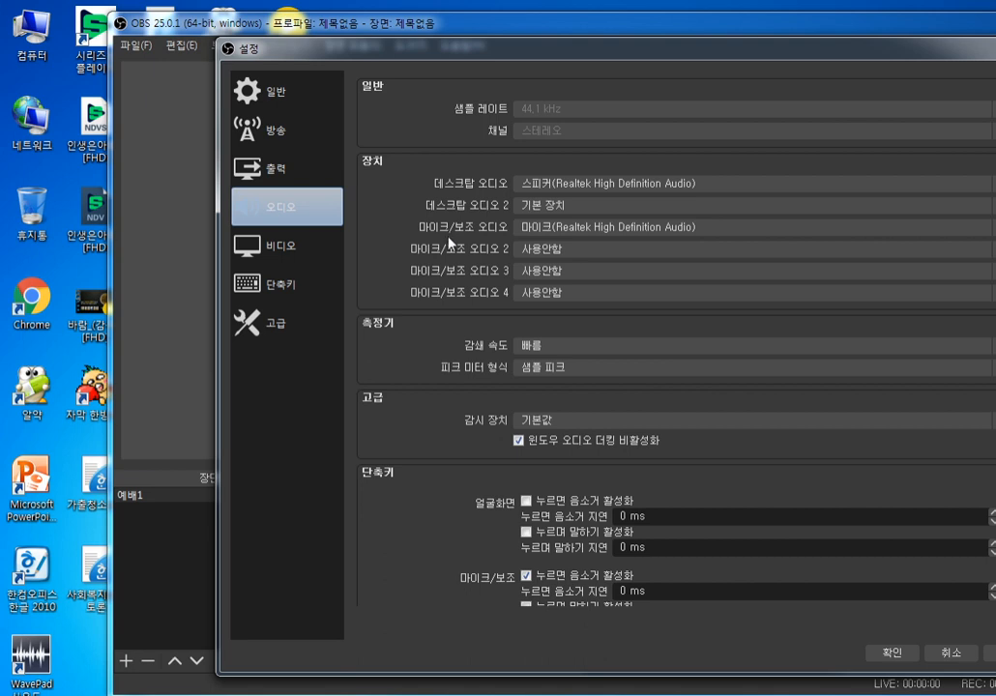
{"action": "left_click", "coordinate": [548, 230]}
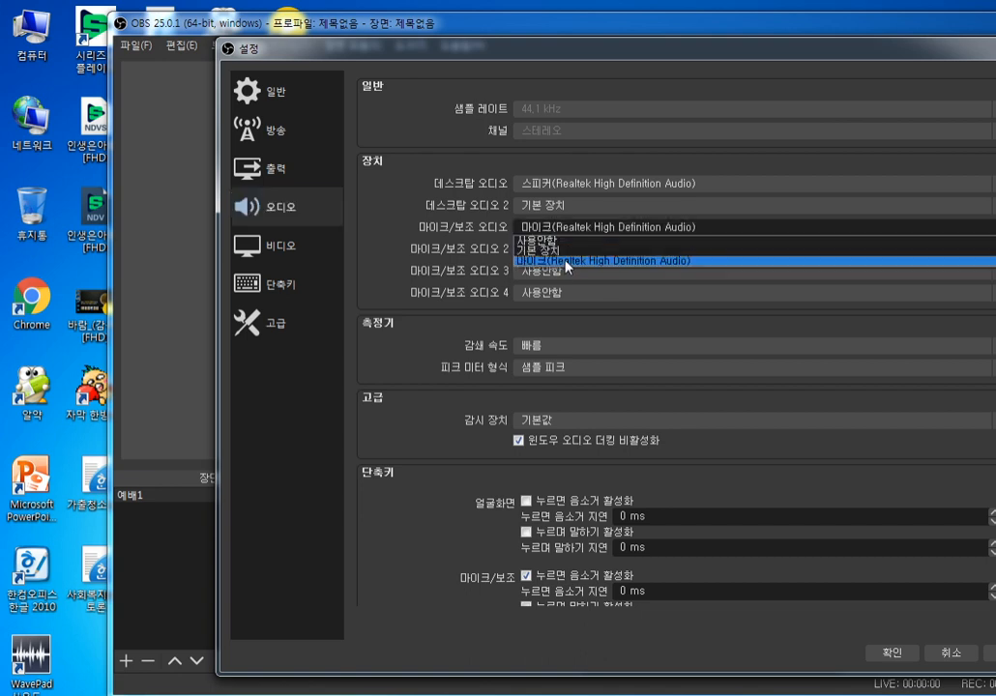
{"action": "left_click", "coordinate": [566, 260]}
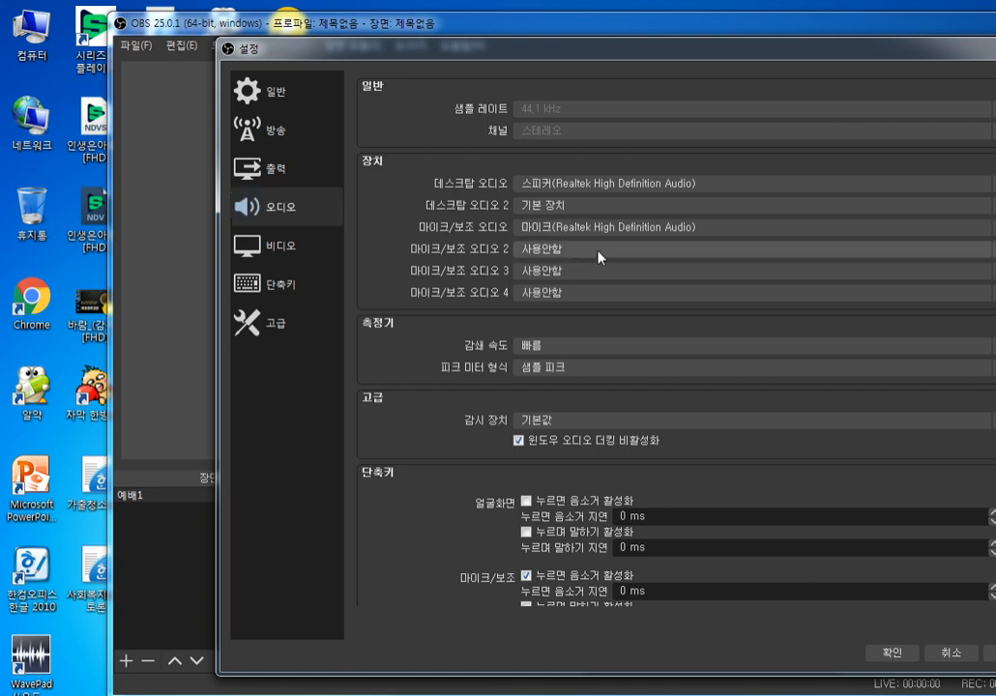
Examine the canvas resolution, output resolution and FPS in the video settings
{"action": "left_click", "coordinate": [291, 261]}
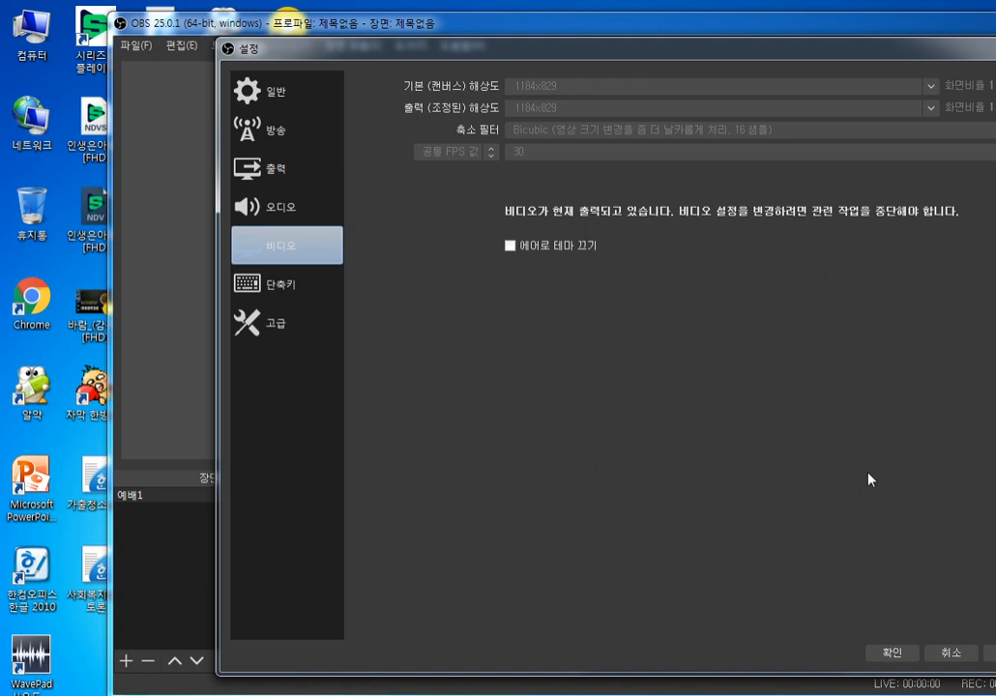
View the hotkey settings (단축키) and close the settings window without applying changes
{"action": "left_click", "coordinate": [281, 286]}
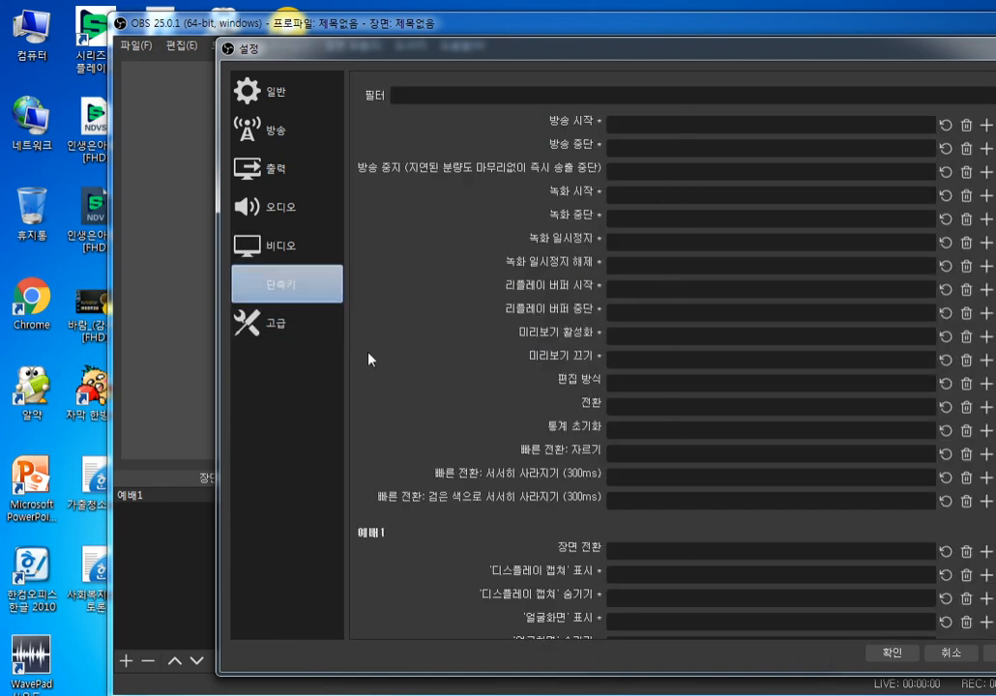
{"action": "left_click", "coordinate": [957, 658]}
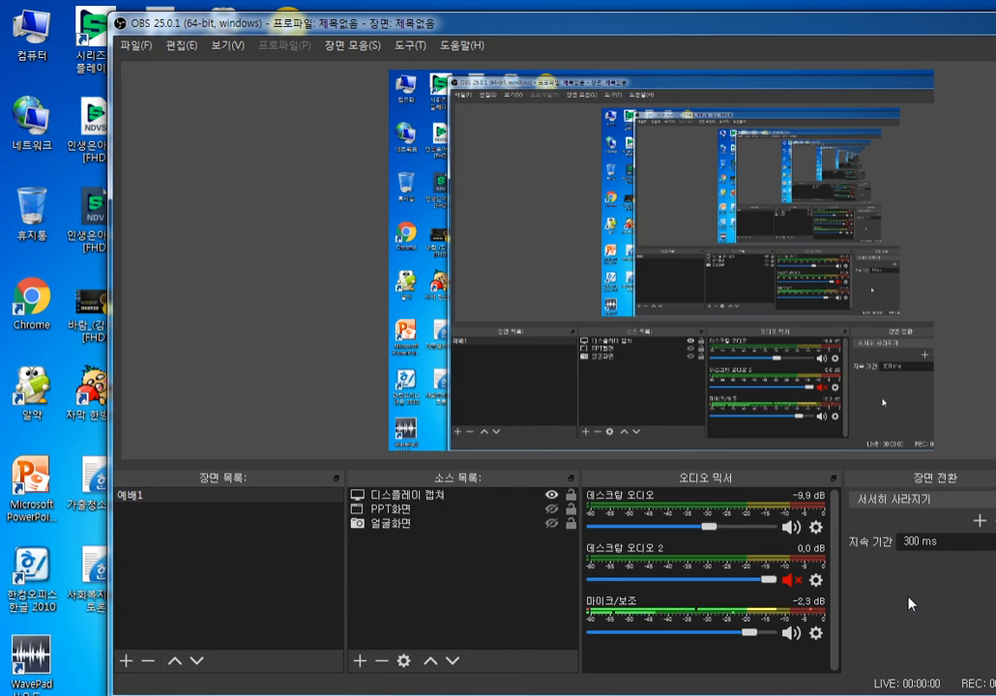
Move the OBS window aside to uncover the desktop shortcuts
{"action": "left_click_drag", "start_coordinate": [866, 32], "coordinate": [995, 42]}
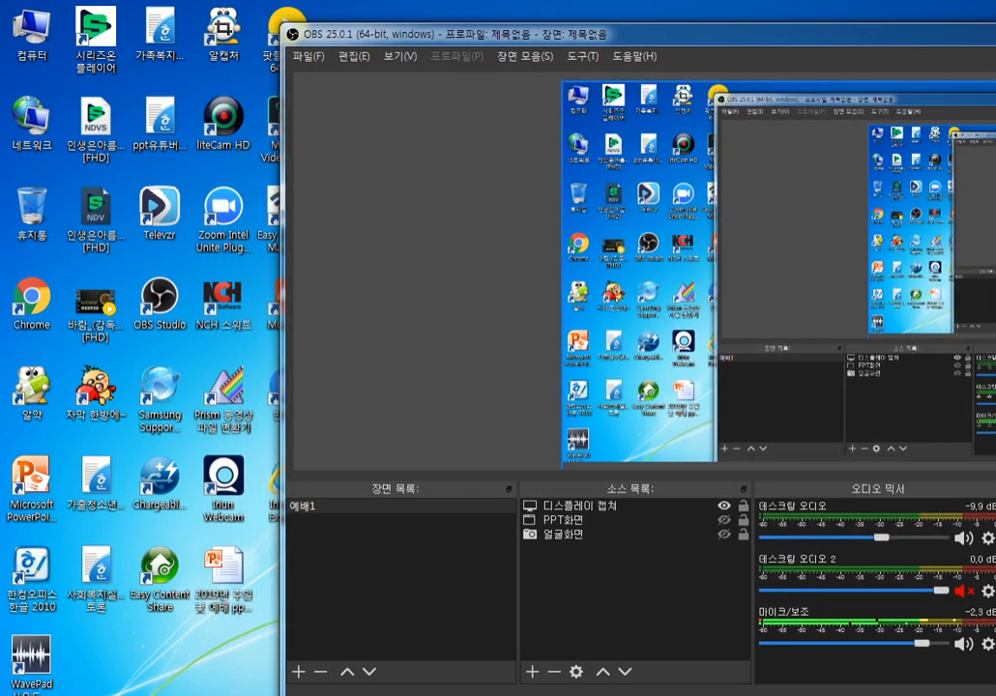
{"action": "left_click_drag", "start_coordinate": [995, 43], "coordinate": [995, 46]}
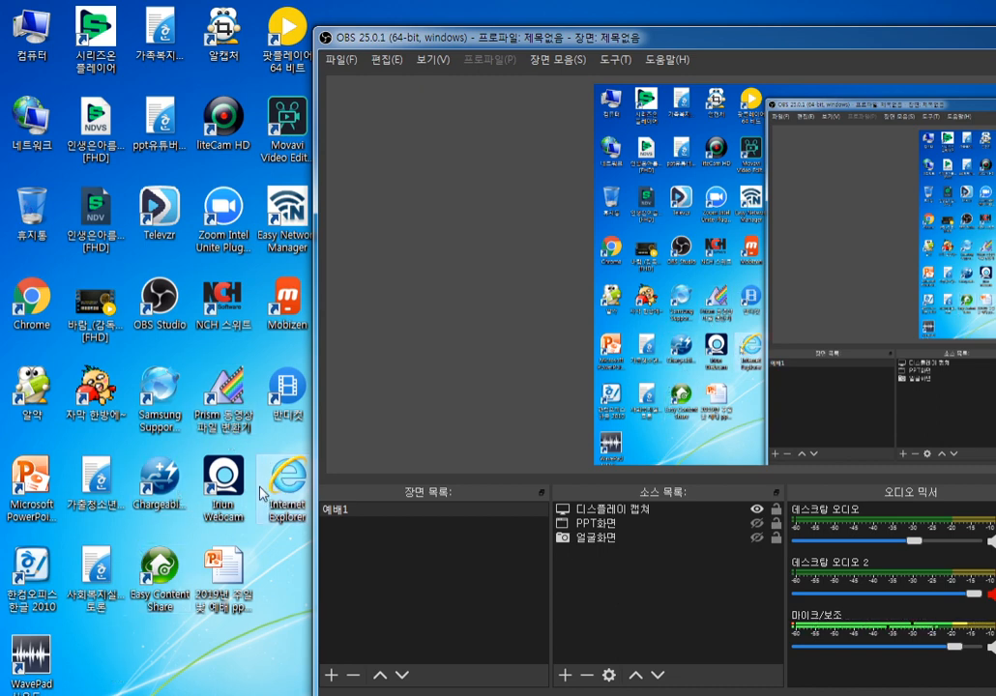
{"action": "mouse_move", "coordinate": [679, 39]}
{"action": "left_mouse_down"}
{"action": "mouse_move", "coordinate": [728, 39]}
{"action": "mouse_move", "coordinate": [692, 39]}
{"action": "left_mouse_up"}
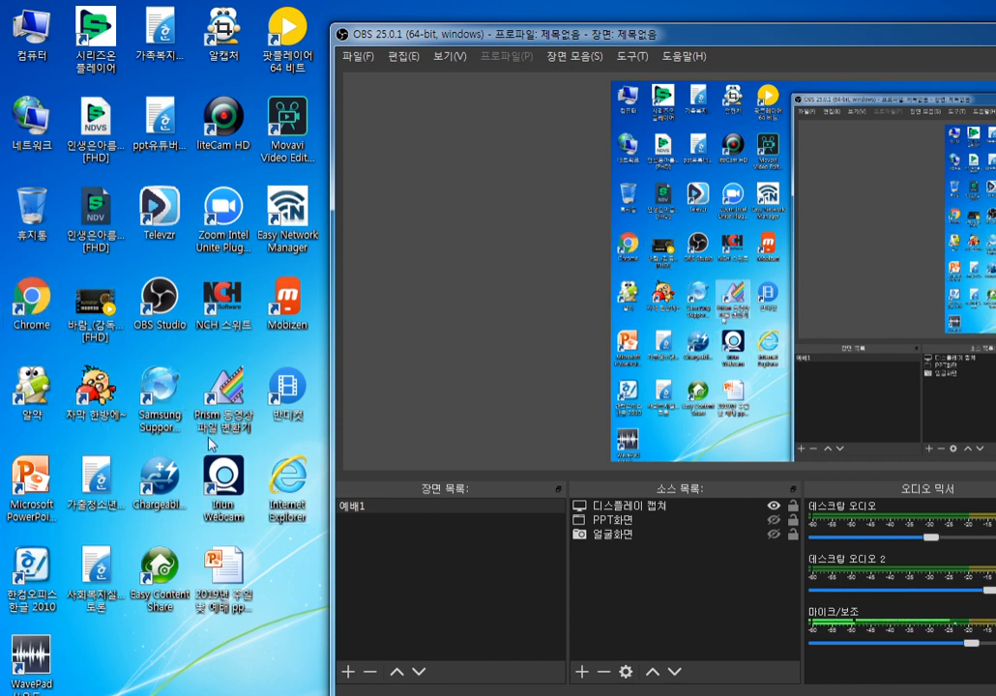
Switch to Chrome, replace the OBS download page with a new tab, and move the browser window fully into view
{"action": "double_click", "coordinate": [38, 306]}
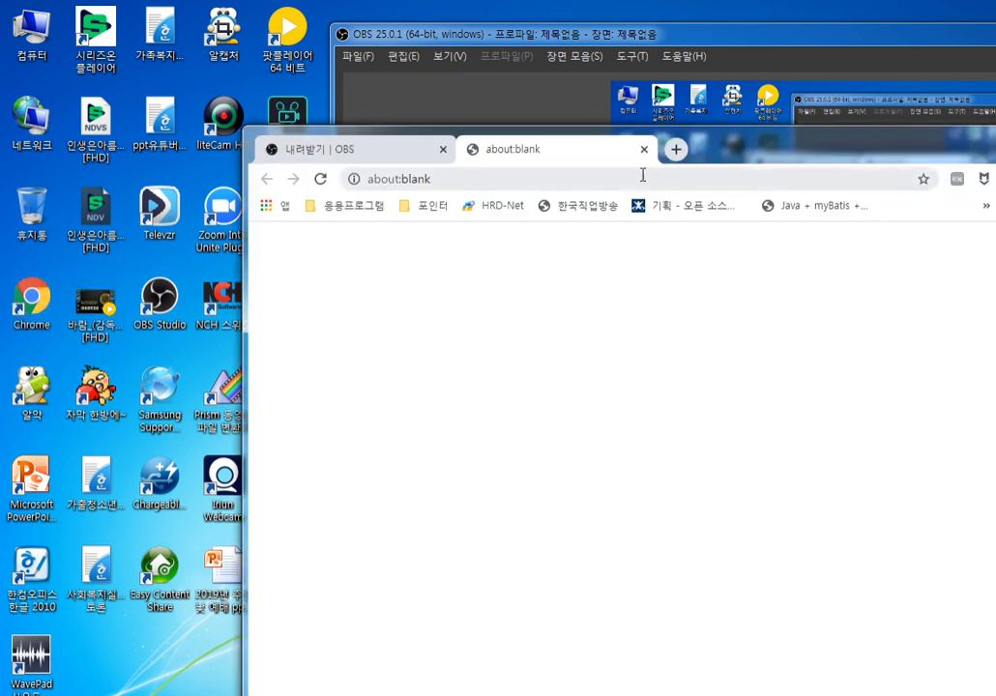
{"action": "left_click", "coordinate": [442, 149]}
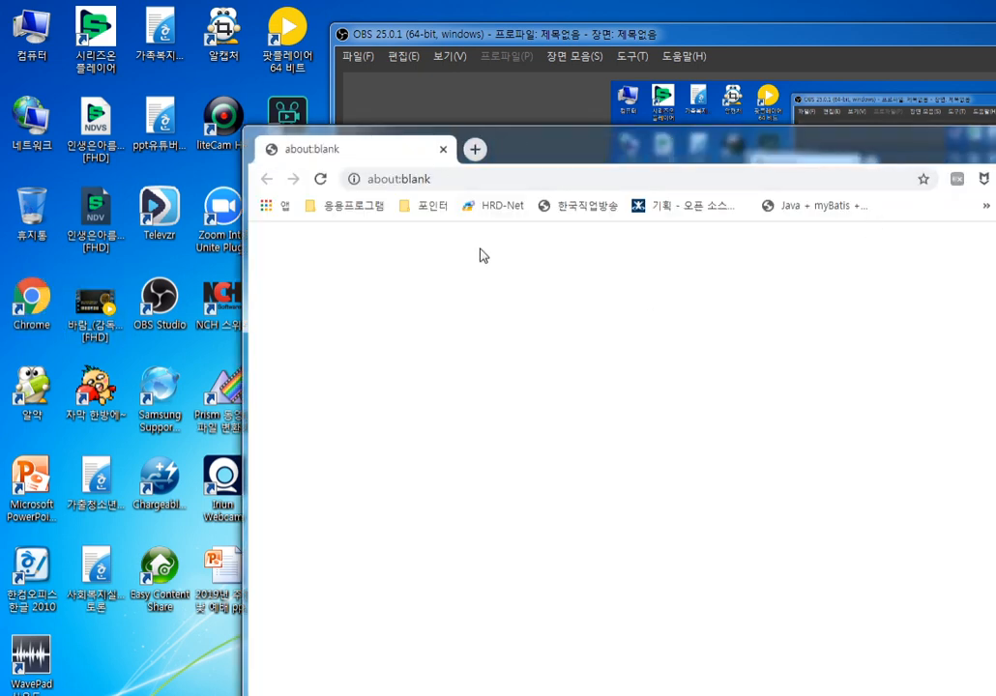
{"action": "left_click", "coordinate": [473, 149]}
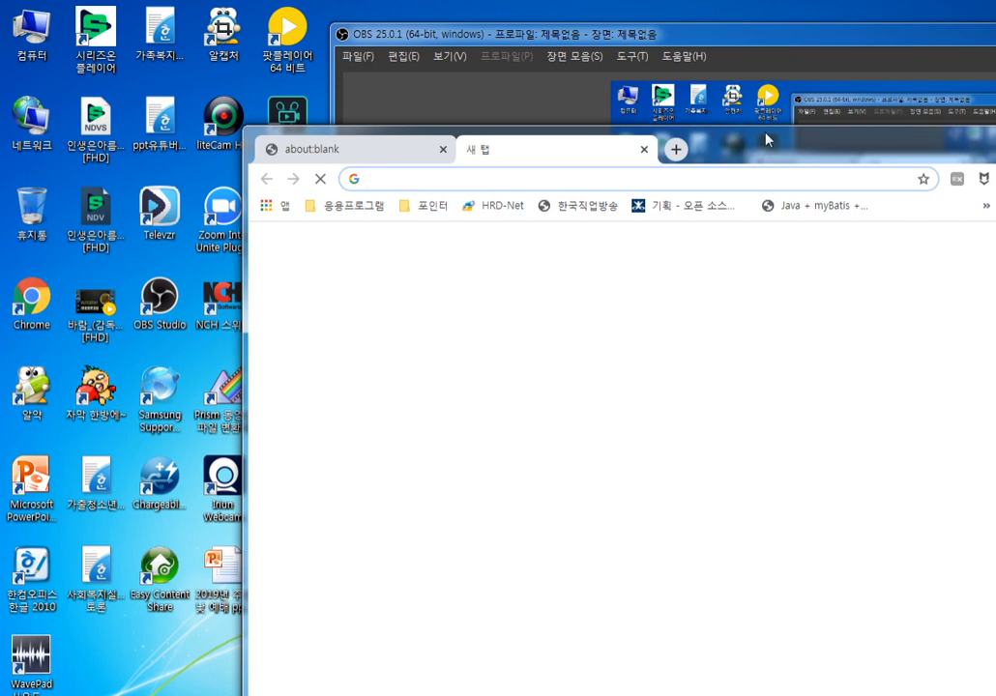
{"action": "left_click_drag", "start_coordinate": [783, 148], "coordinate": [638, 27]}
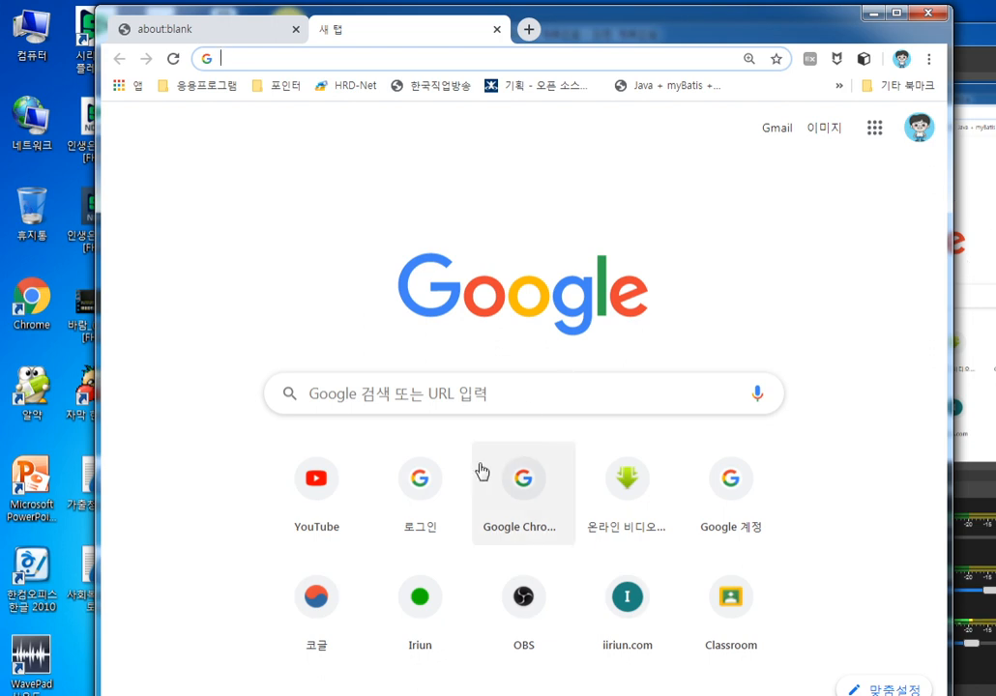
Open the Google account creation form, fill in the username, try the existing e-mail option, and return to the new tab page
{"action": "left_click", "coordinate": [422, 493]}
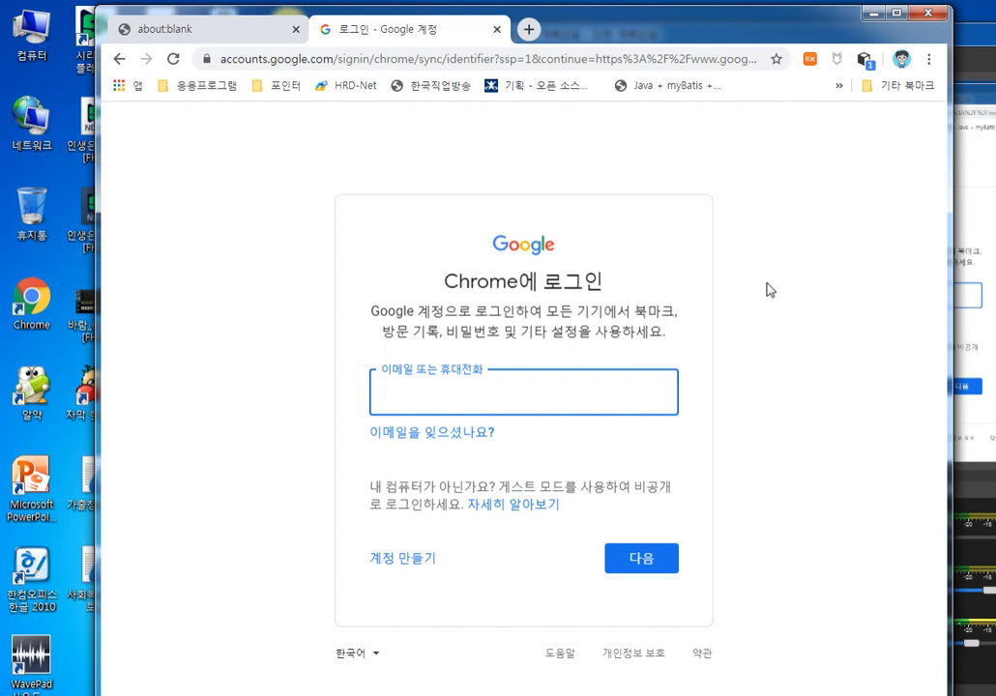
{"action": "left_click", "coordinate": [405, 564]}
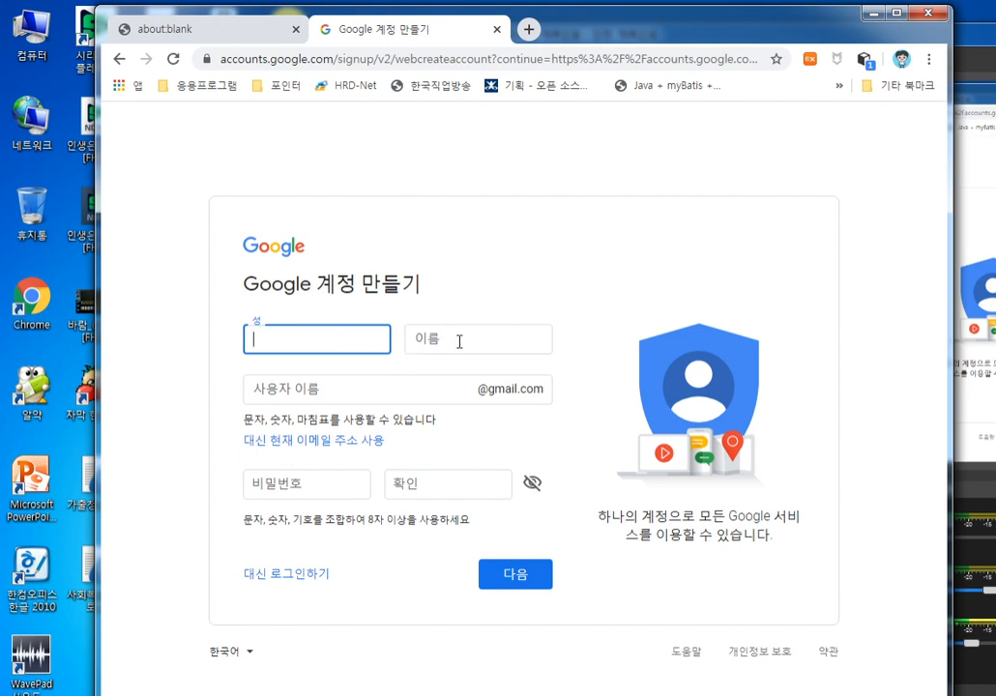
{"action": "left_click", "coordinate": [340, 385]}
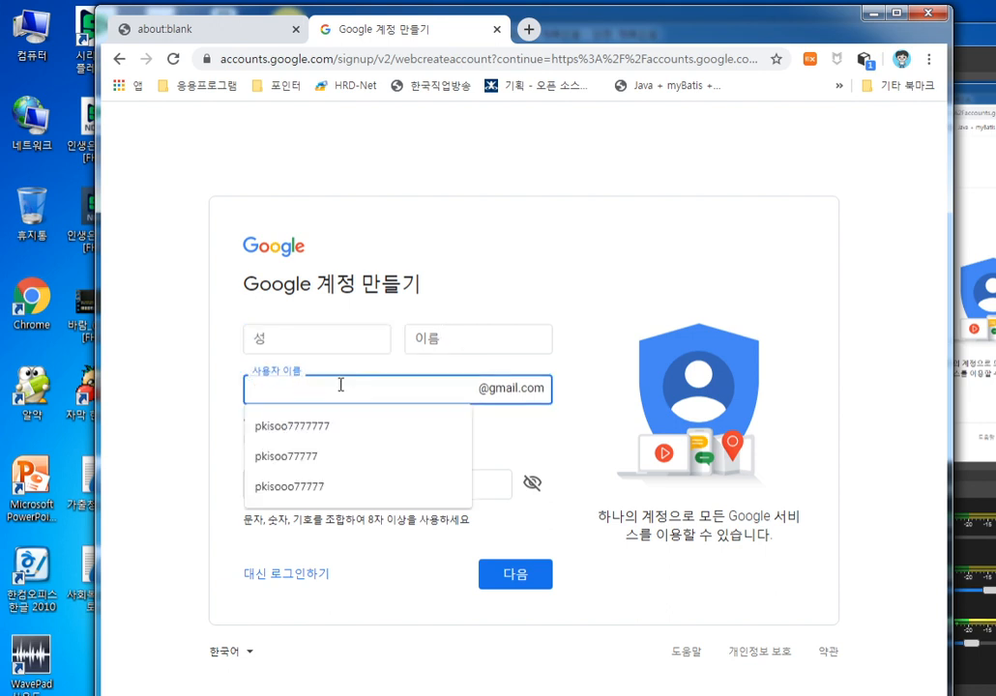
{"action": "left_click", "coordinate": [327, 422]}
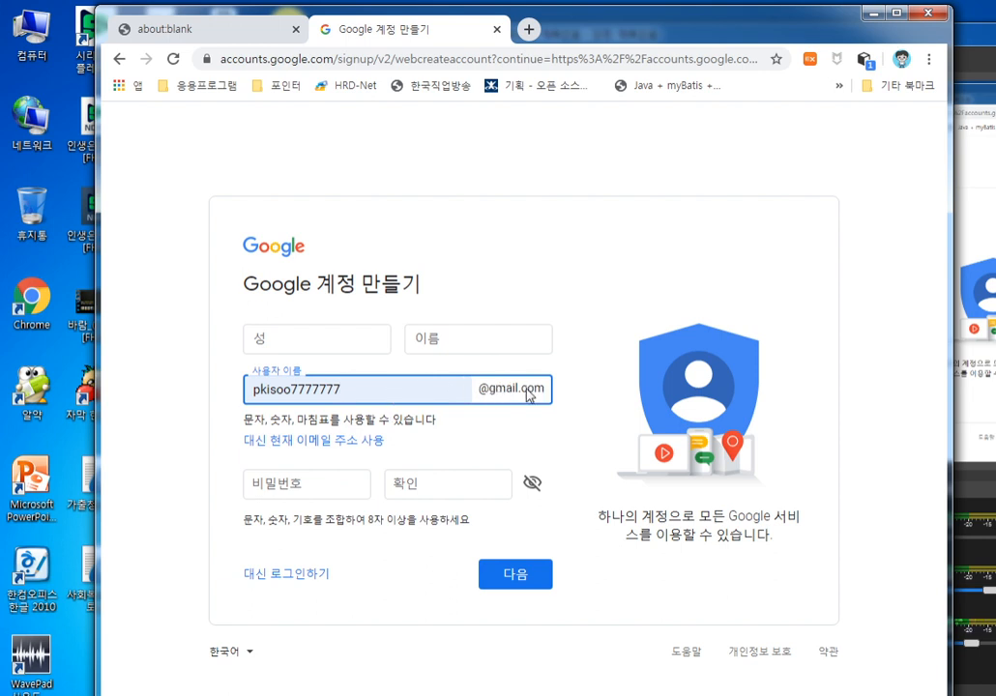
{"action": "left_click", "coordinate": [355, 447]}
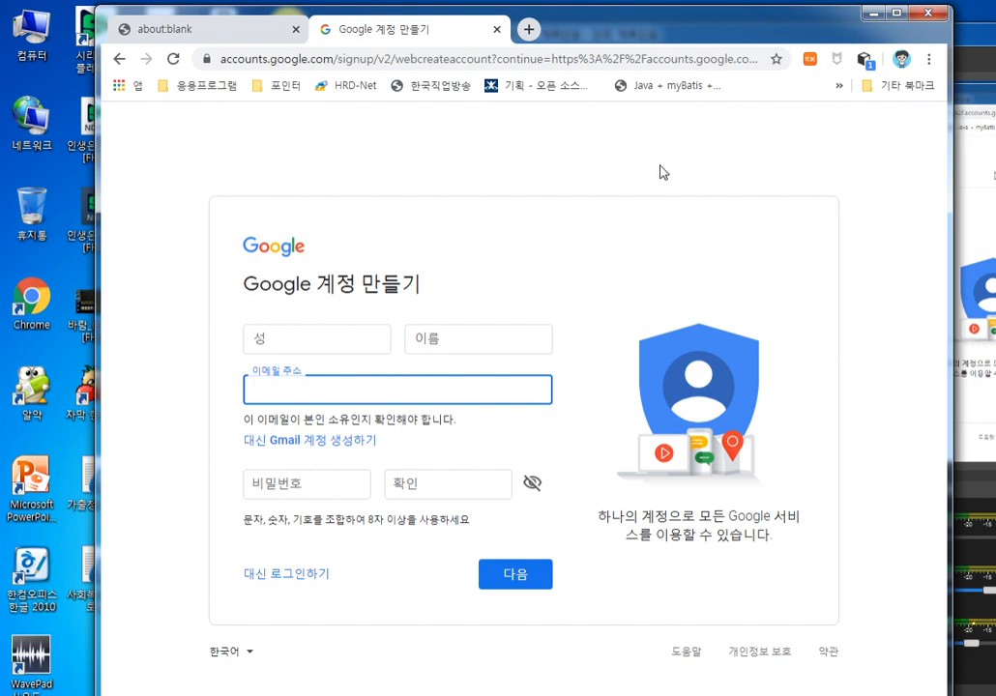
{"action": "left_click", "coordinate": [118, 59]}
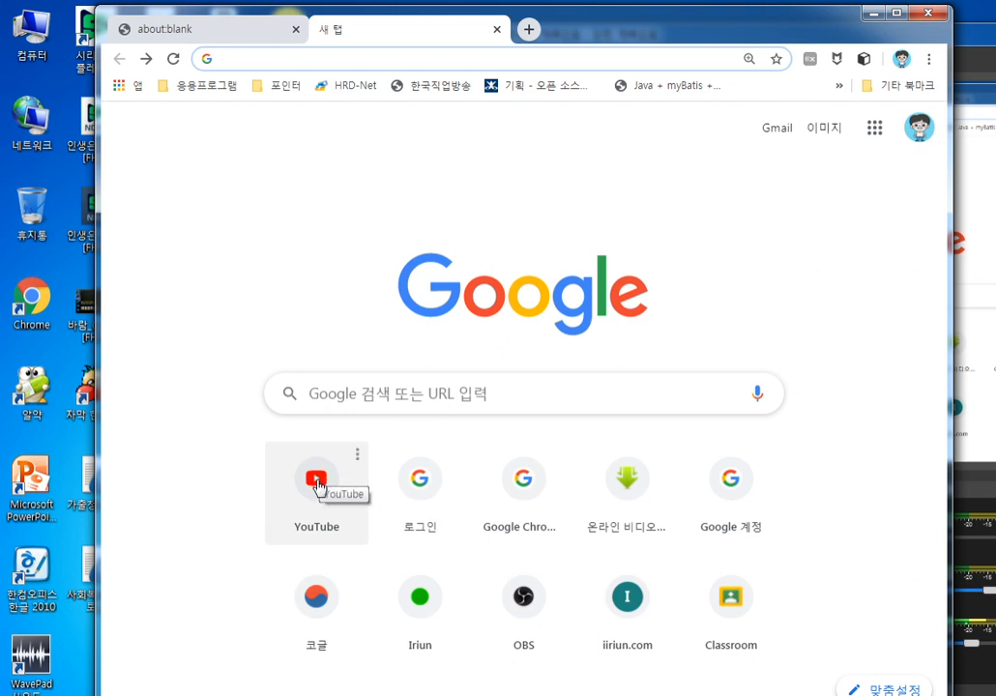
Open YouTube, start setting up a live stream (실시간 스트리밍 시작), and go to the broadcast title field
{"action": "left_click", "coordinate": [317, 485]}
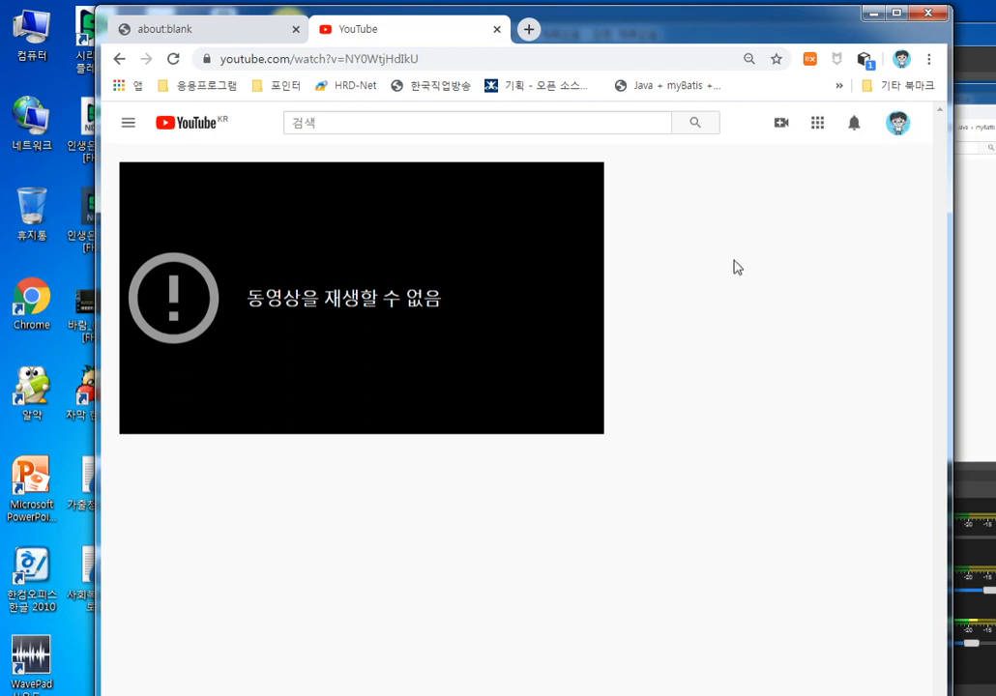
{"action": "left_click", "coordinate": [782, 130]}
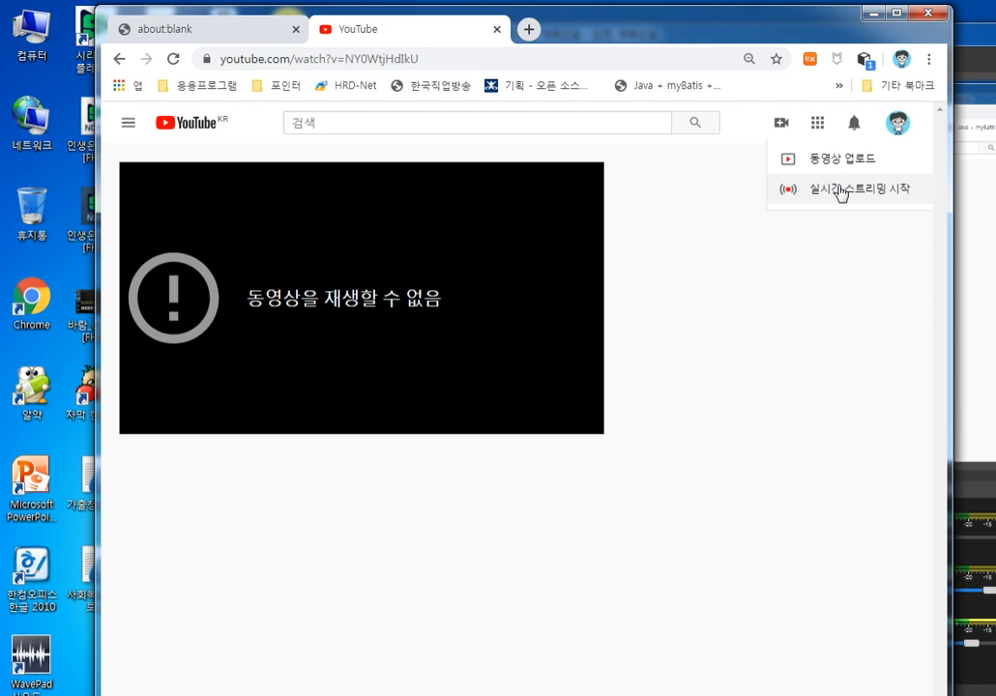
{"action": "left_click", "coordinate": [841, 191]}
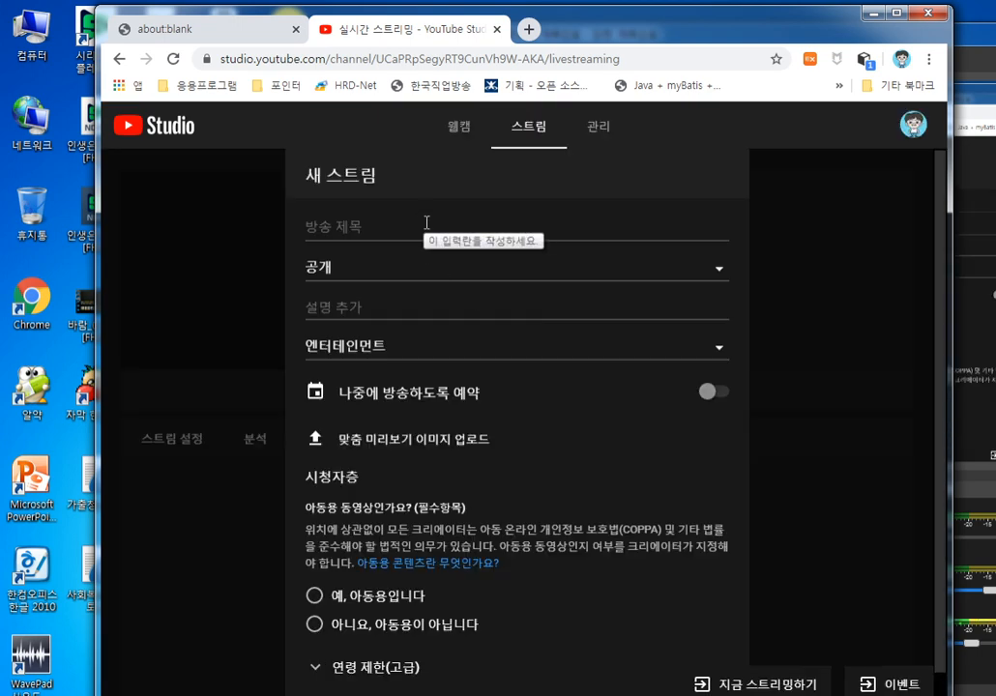
{"action": "left_click", "coordinate": [428, 223]}
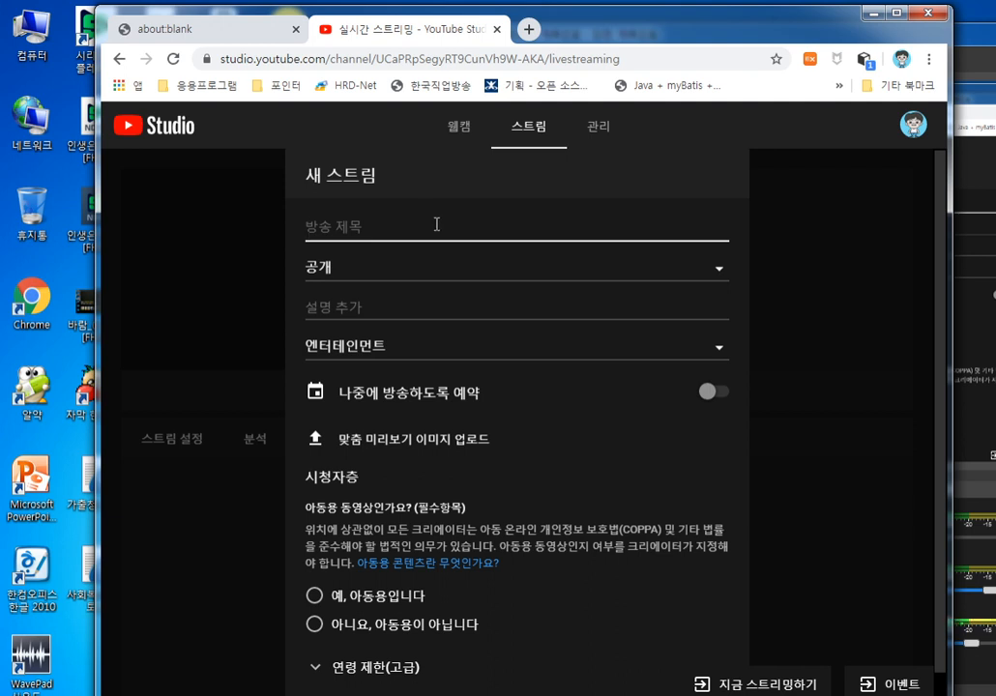
{"action": "type", "text": "3DNJF2"}
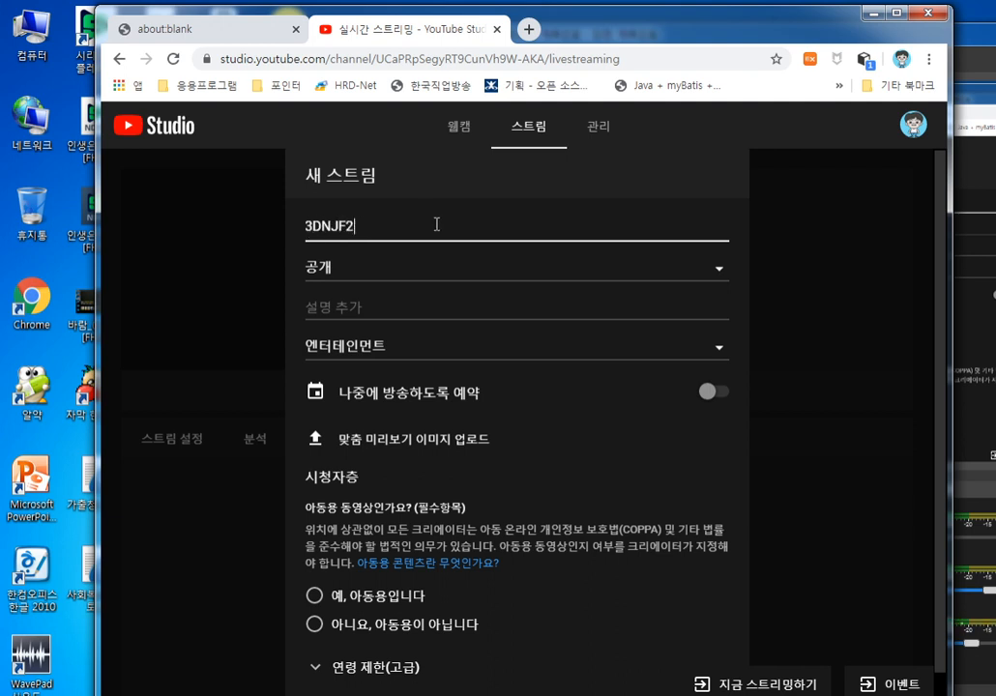
{"action": "type", "text": "9DLF WNDLF"}
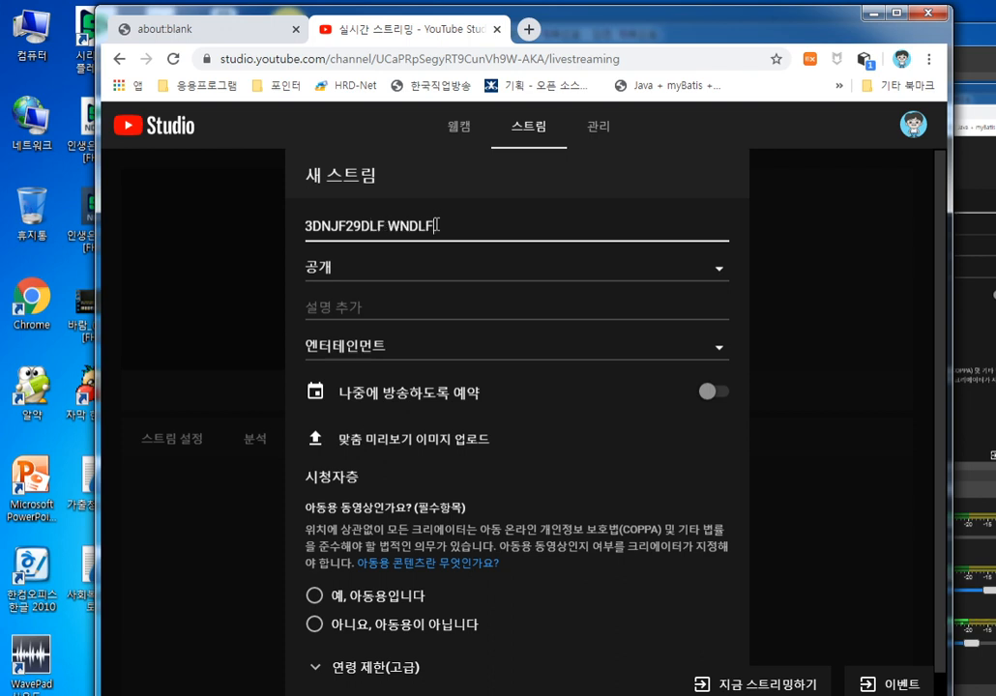
{"action": "key", "text": "BackSpace"}
{"action": "key", "text": "BackSpace"}
{"action": "key", "text": "BackSpace"}
{"action": "key", "text": "BackSpace"}
{"action": "key", "text": "BackSpace"}
{"action": "key", "text": "BackSpace"}
{"action": "key", "text": "BackSpace"}
{"action": "key", "text": "BackSpace"}
{"action": "key", "text": "BackSpace"}
{"action": "key", "text": "BackSpace"}
{"action": "key", "text": "BackSpace"}
{"action": "key", "text": "BackSpace"}
{"action": "key", "text": "BackSpace"}
{"action": "key", "text": "BackSpace"}
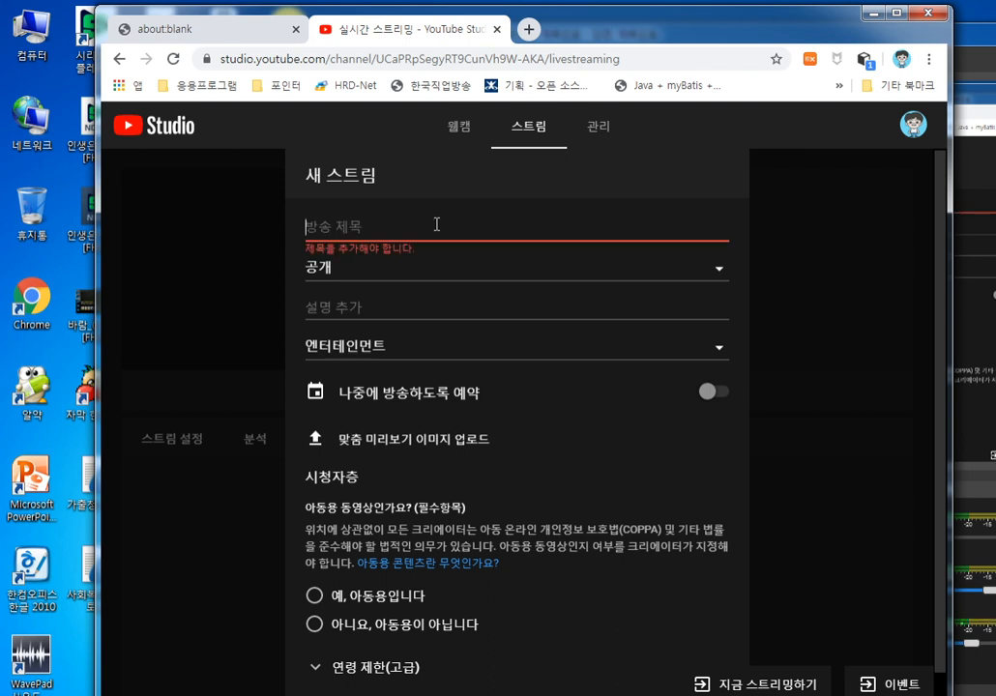
Title the stream 3월29일주일오전예배 and add the description 소리엘교회예배입니다
{"action": "type", "text": "3월"}
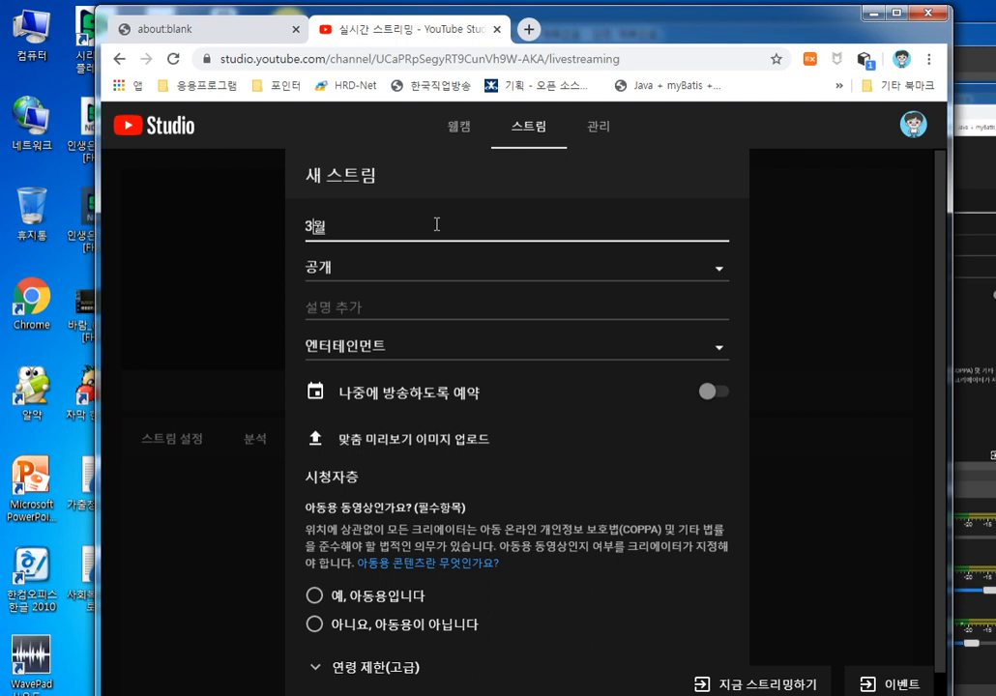
{"action": "type", "text": "29일주일오전"}
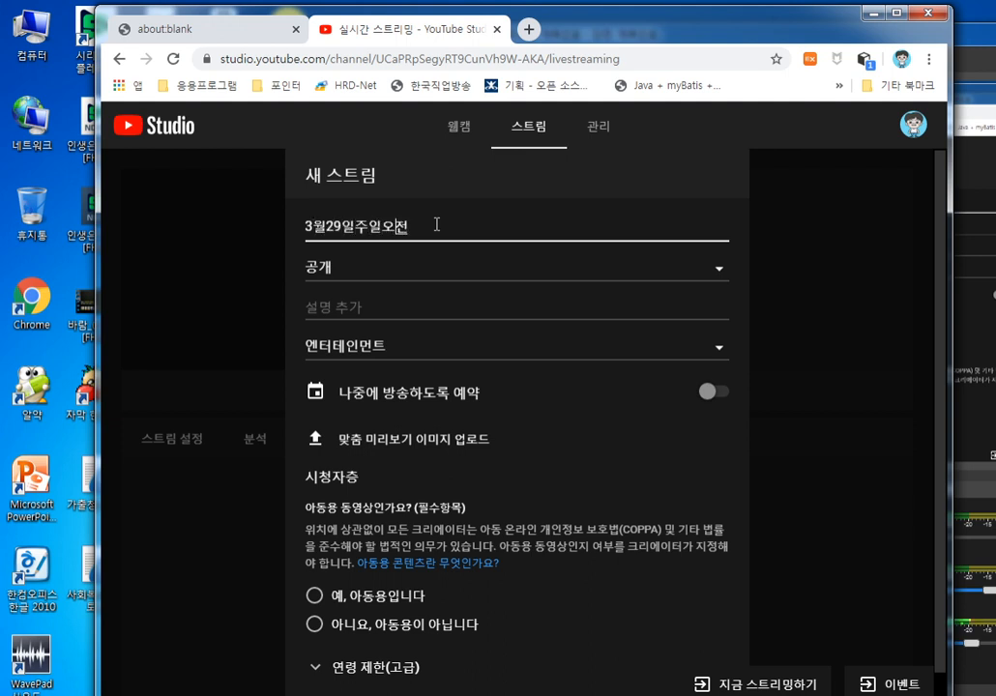
{"action": "type", "text": "ㅇㅖ배"}
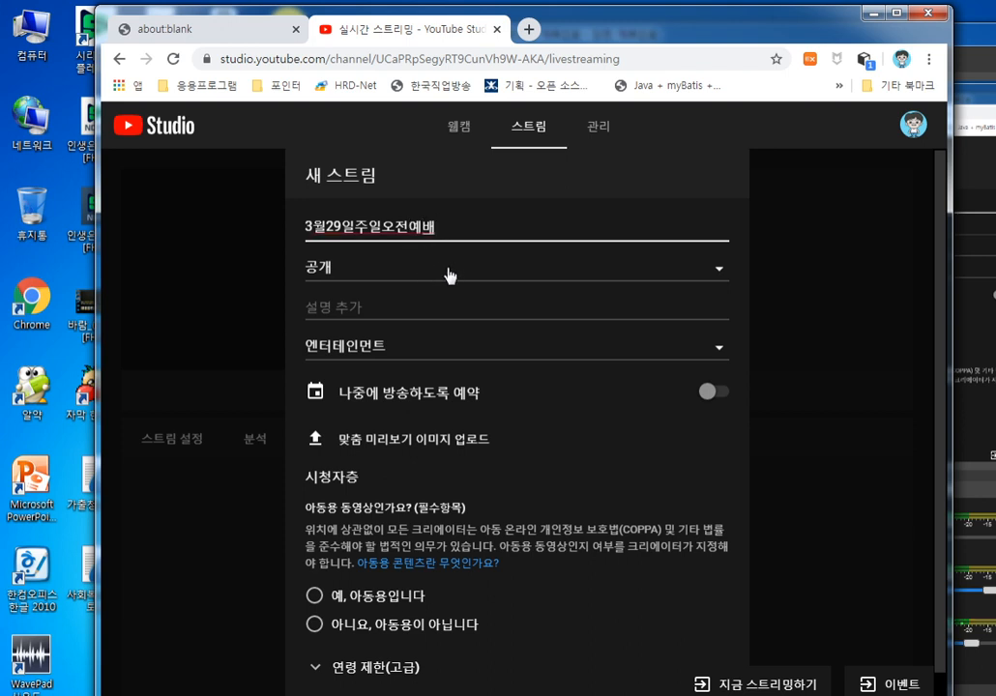
{"action": "left_click", "coordinate": [437, 307]}
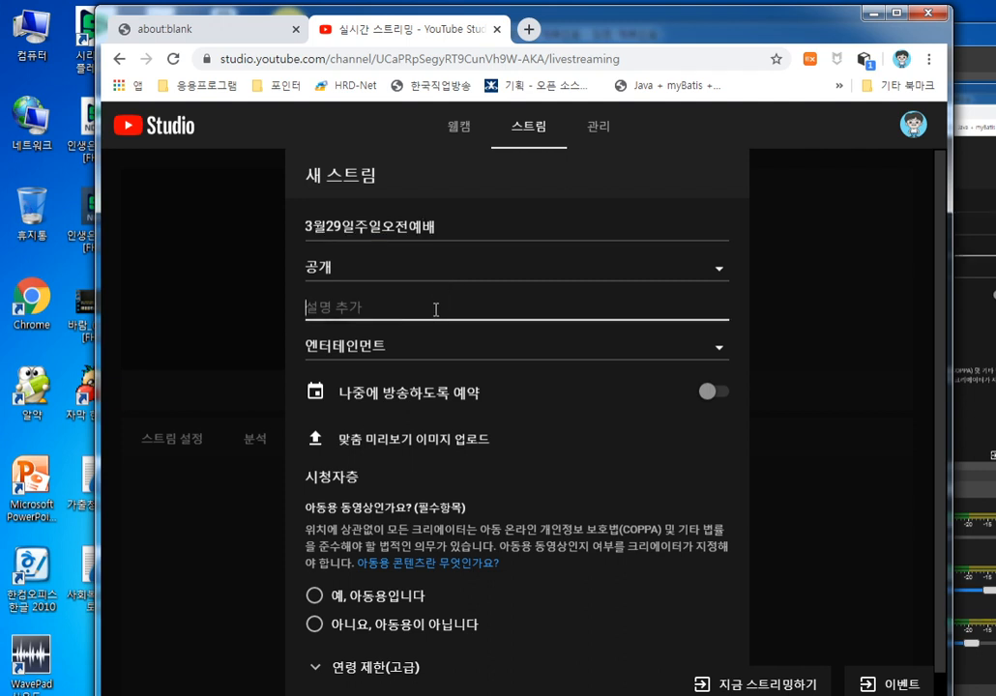
{"action": "type", "text": "소림엘교회"}
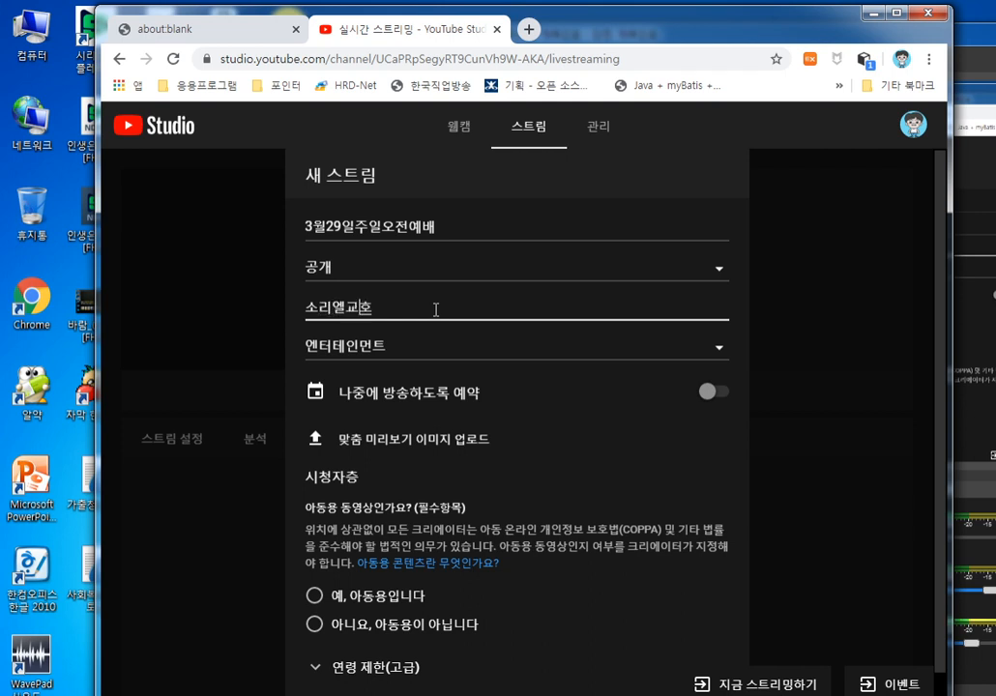
{"action": "type", "text": "예배입니다."}
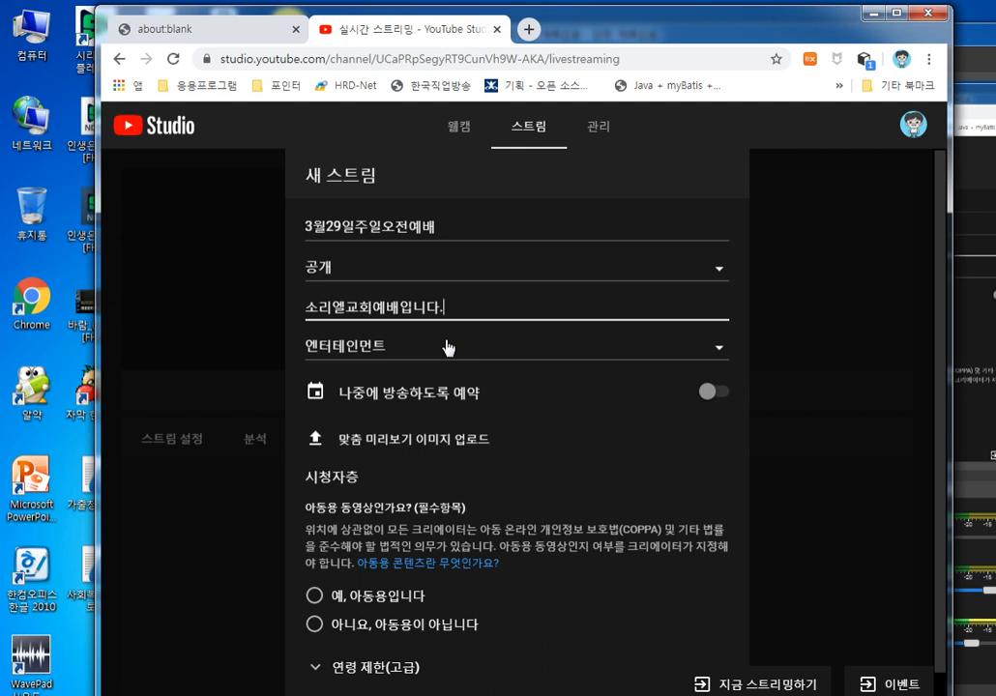
Choose 엔터테인먼트 as the stream's category and enable the scheduling option 나중에 방송하도록 예약
{"action": "left_click", "coordinate": [447, 349]}
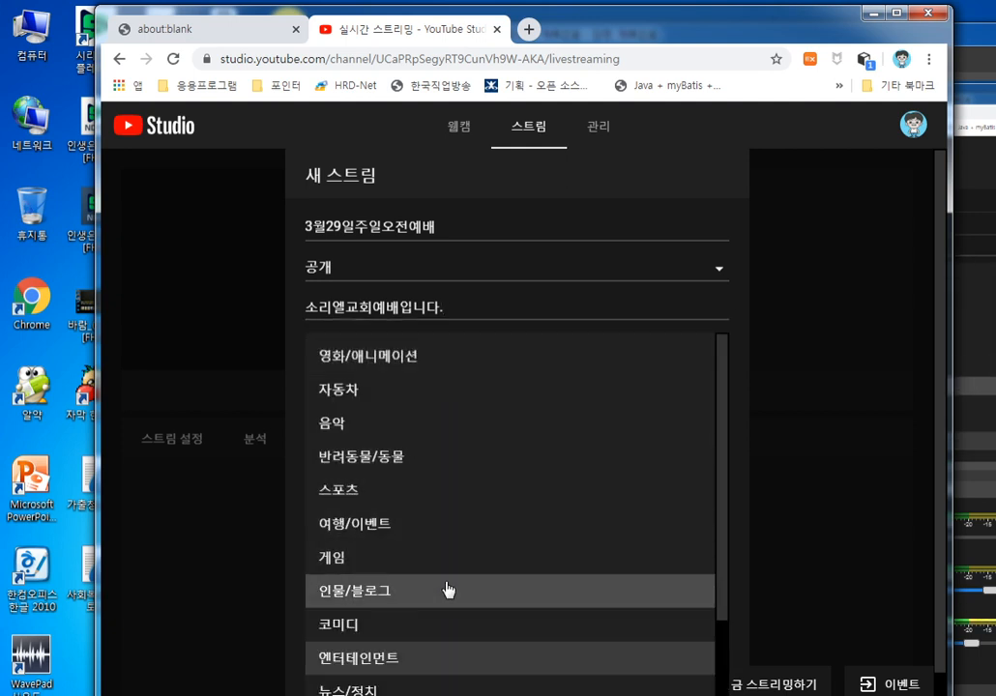
{"action": "scroll", "coordinate": [503, 619], "scroll_direction": "down", "scroll_amount": 3}
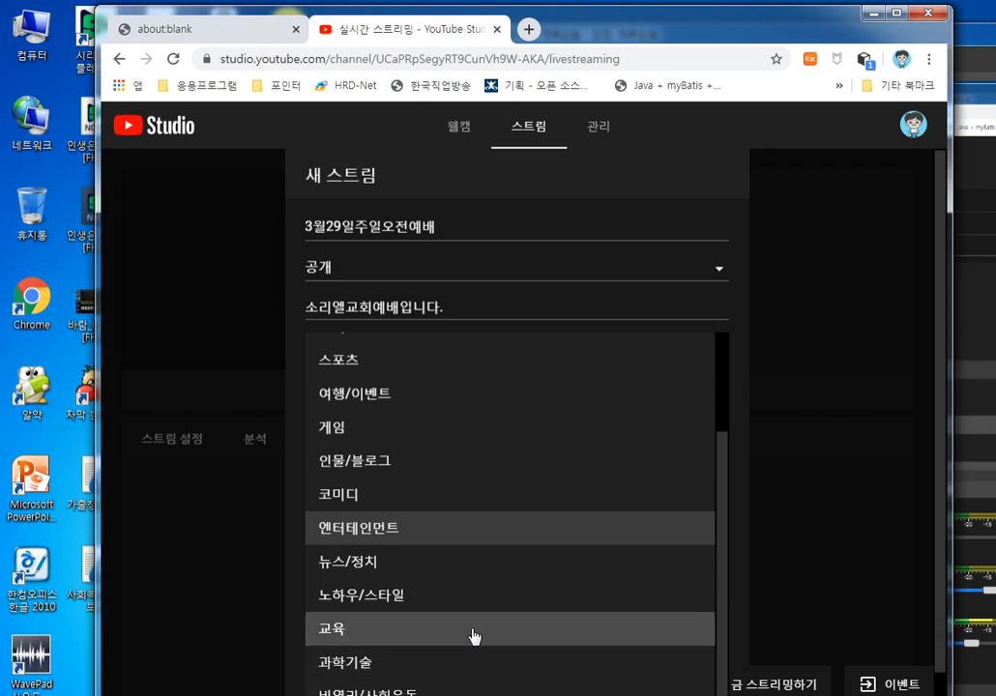
{"action": "left_click", "coordinate": [516, 528]}
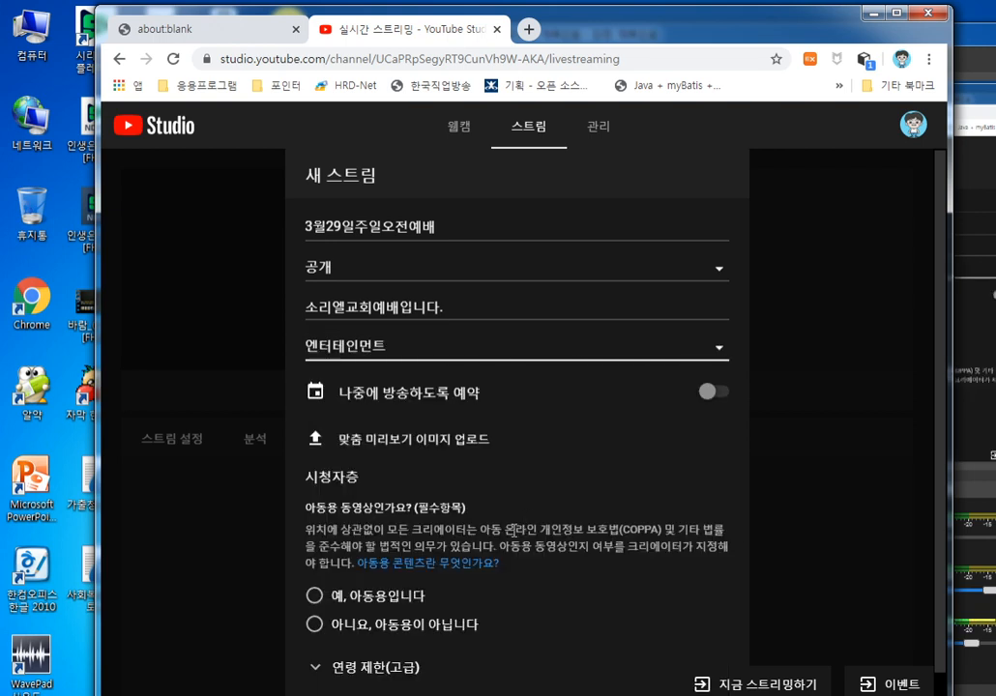
{"action": "left_click", "coordinate": [720, 395]}
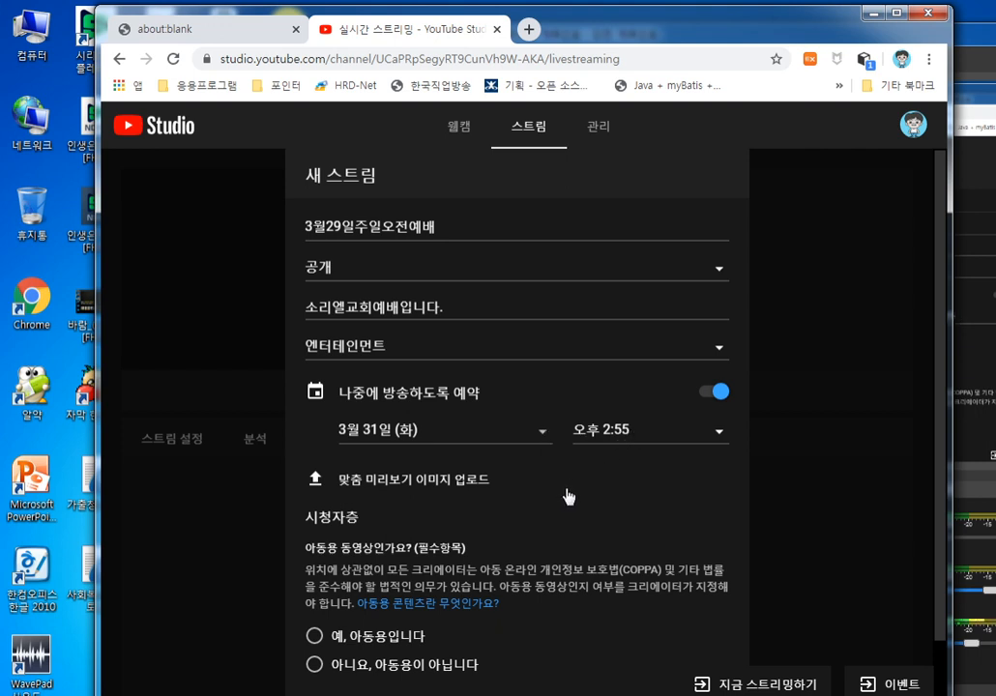
Mark the stream as not made for kids and switch to the stream-now dashboard (지금 스트리밍하기), skipping the feedback survey
{"action": "scroll", "coordinate": [589, 498], "scroll_direction": "down", "scroll_amount": 1}
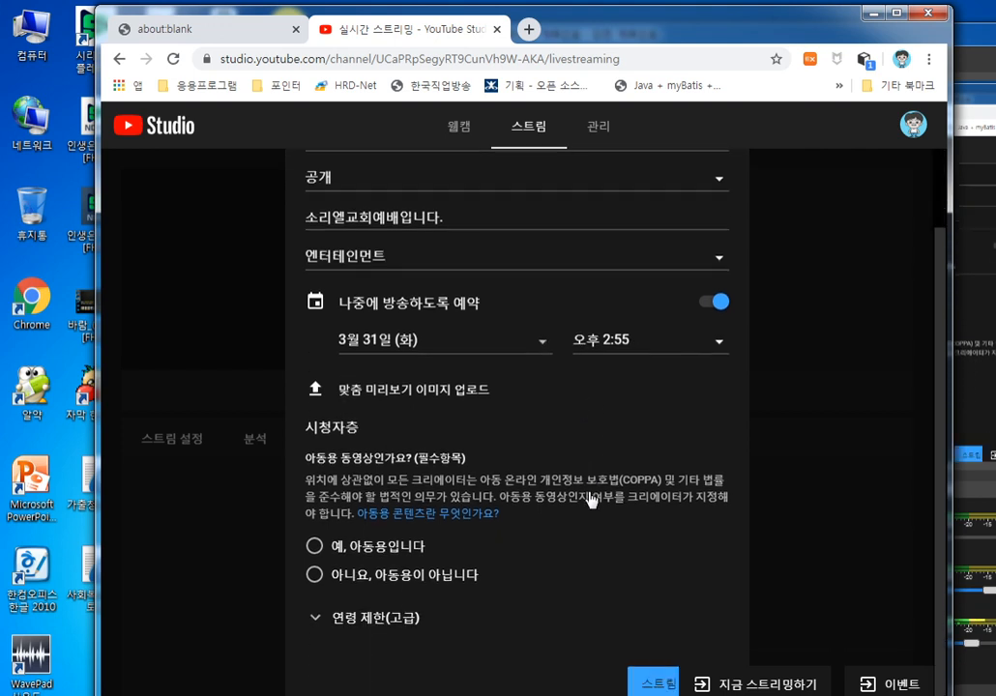
{"action": "left_click", "coordinate": [438, 580]}
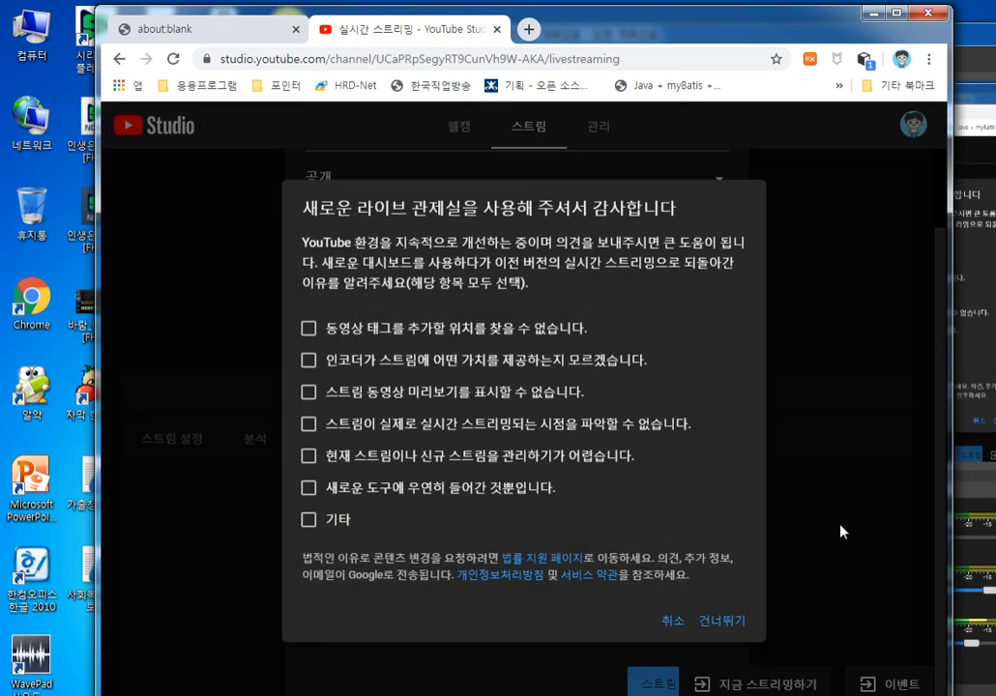
{"action": "left_click", "coordinate": [722, 621]}
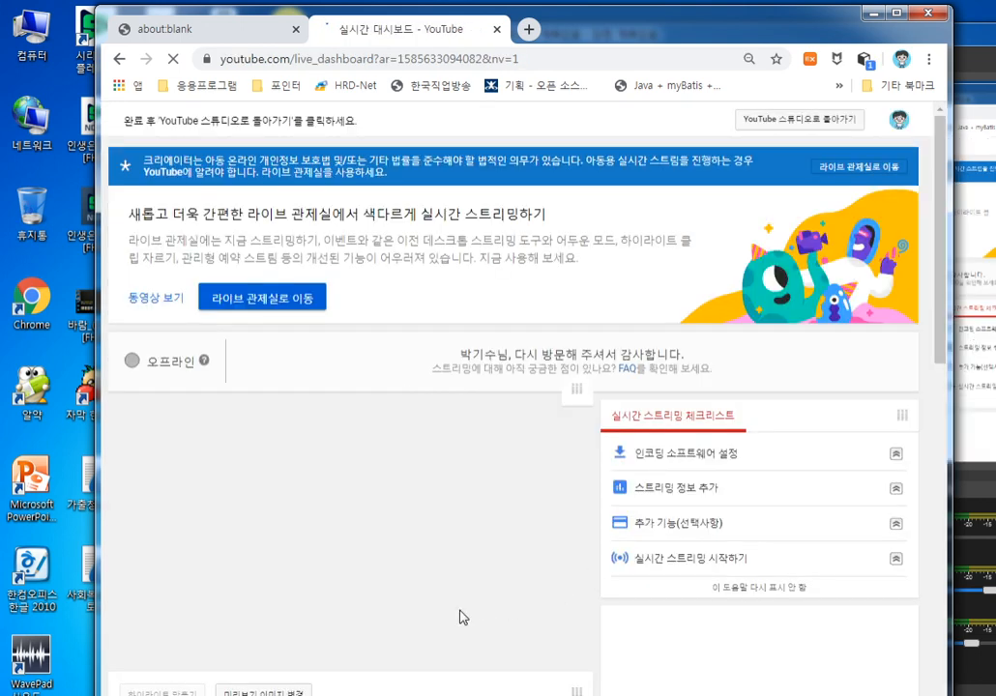
Look over the stream-now dashboard's basic information and return to the scheduled stream setup form
{"action": "scroll", "coordinate": [409, 498], "scroll_direction": "down", "scroll_amount": 3}
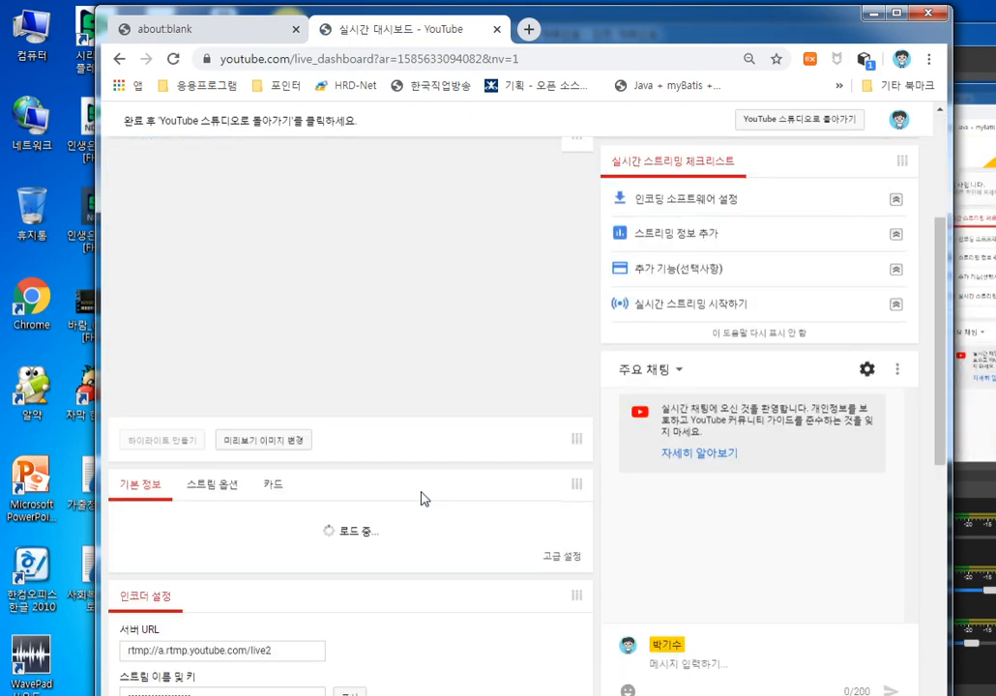
{"action": "scroll", "coordinate": [421, 499], "scroll_direction": "down", "scroll_amount": 1}
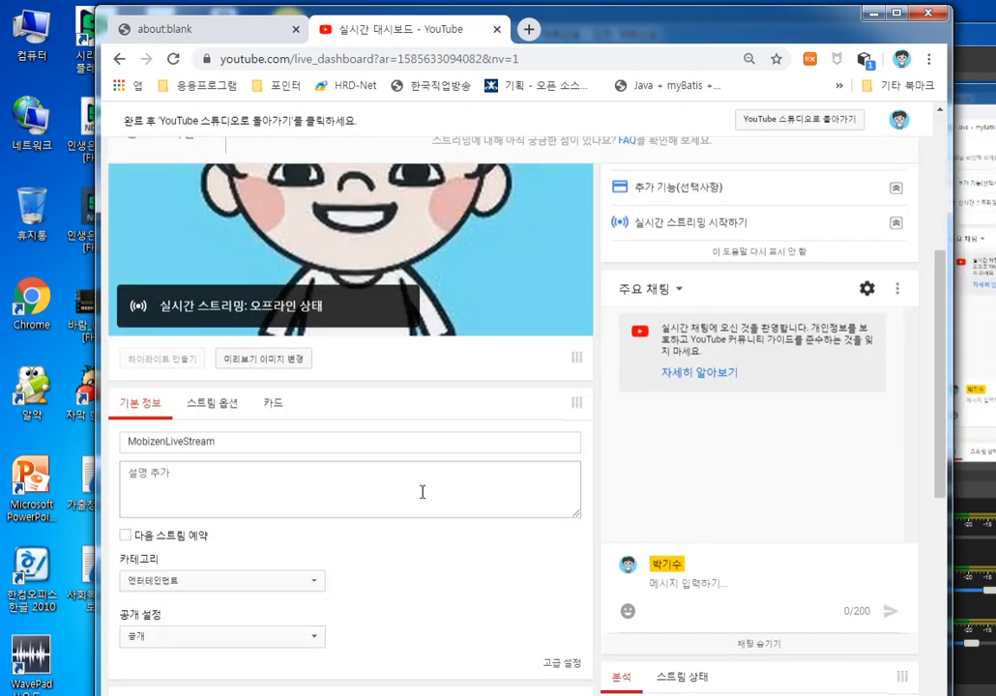
{"action": "scroll", "coordinate": [341, 396], "scroll_direction": "up", "scroll_amount": 3}
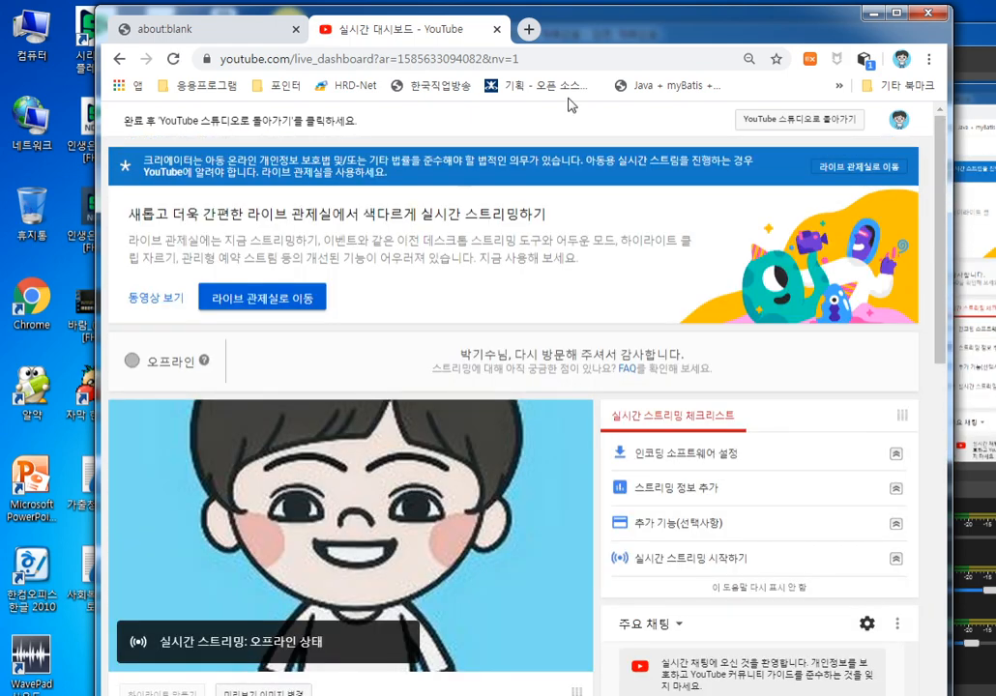
{"action": "left_click", "coordinate": [122, 60]}
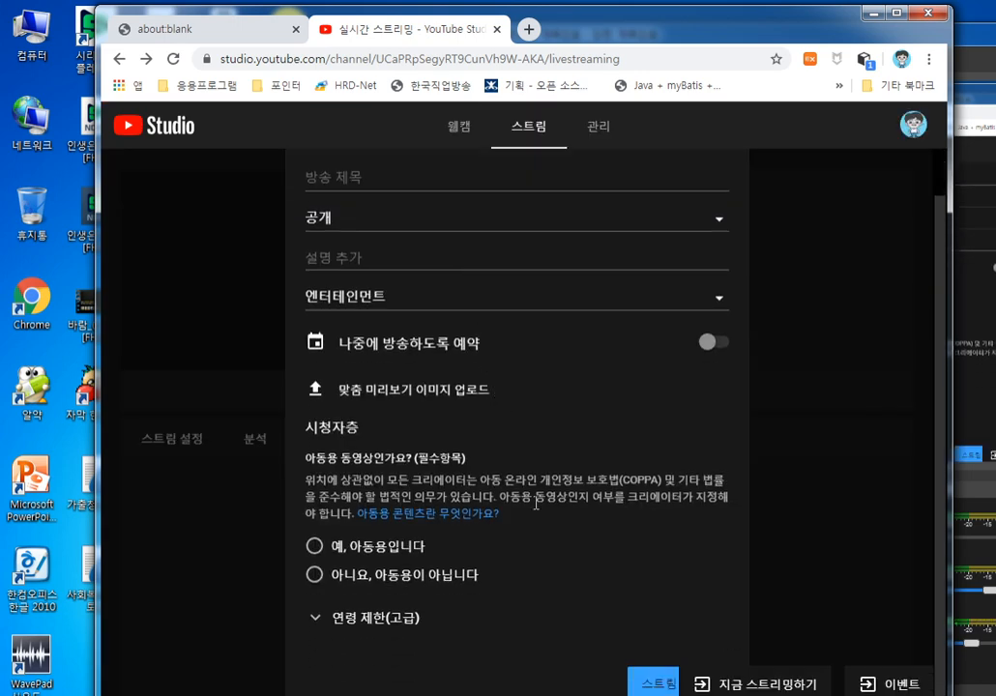
Try to create a stream from the blank form, and open the webcam section (웹캠) and the stream management list (관리)
{"action": "left_click", "coordinate": [645, 685]}
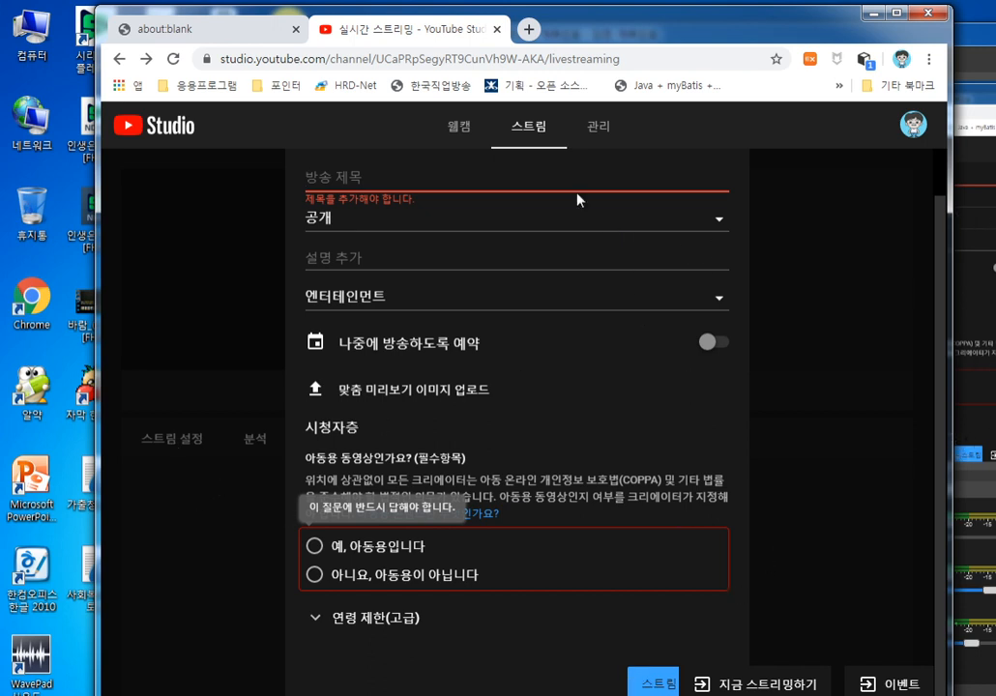
{"action": "left_click", "coordinate": [462, 133]}
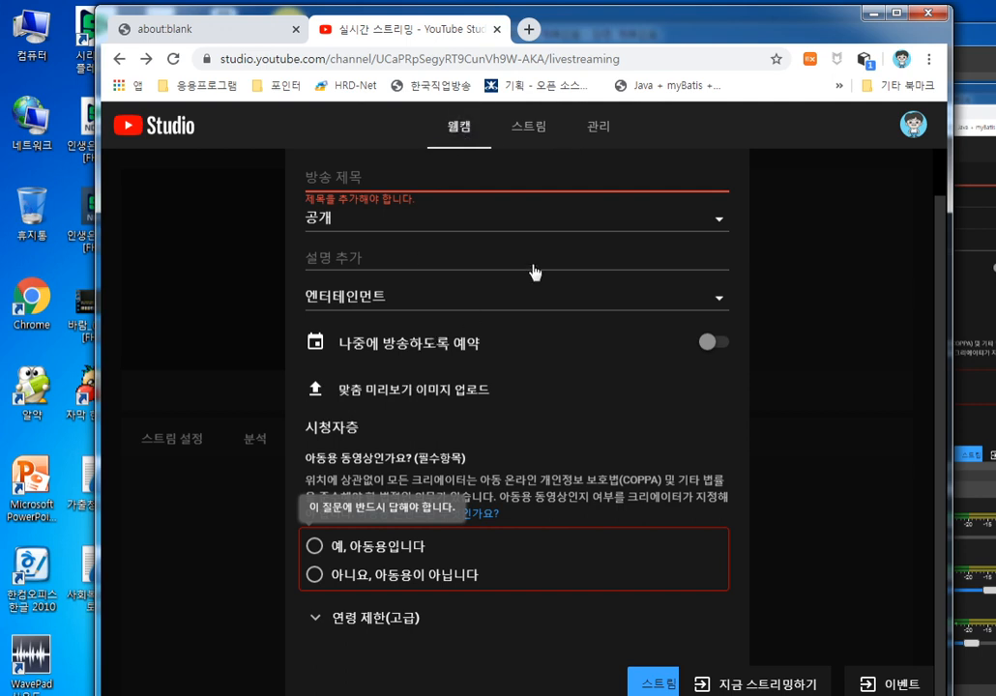
{"action": "left_click", "coordinate": [599, 129]}
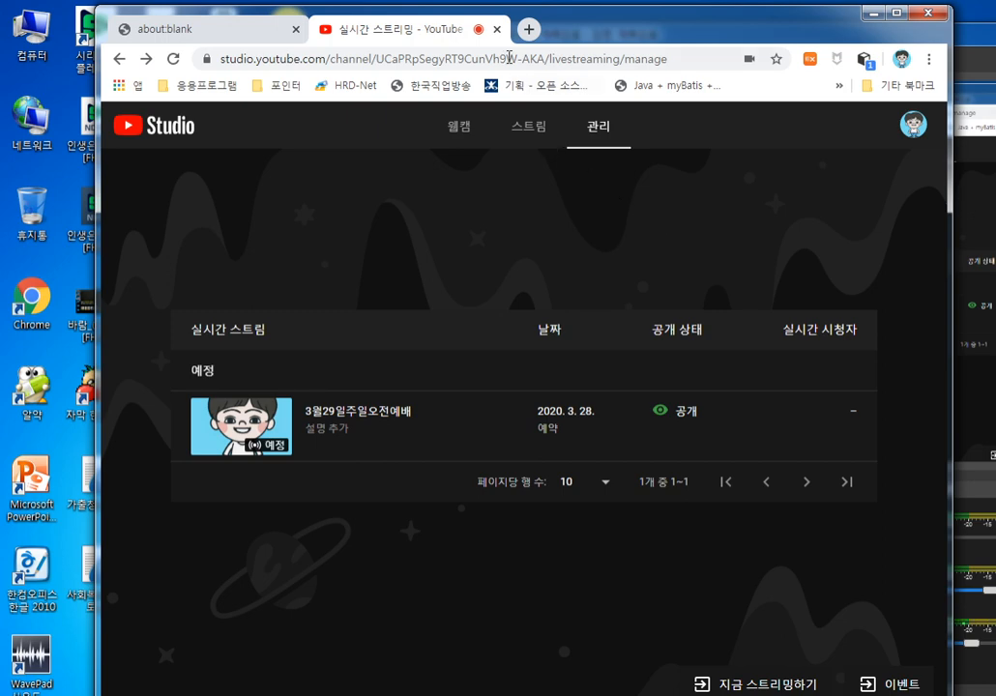
Close the YouTube tab and browser, check the broadcast settings (방송) in OBS, and leave the settings
{"action": "left_click", "coordinate": [497, 29]}
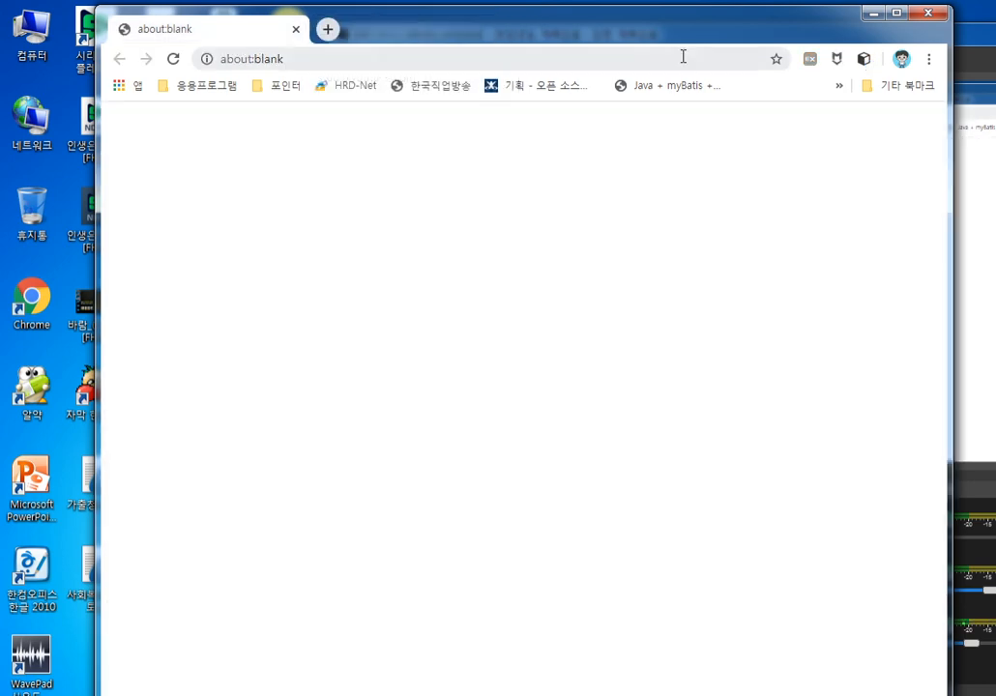
{"action": "left_click", "coordinate": [928, 13]}
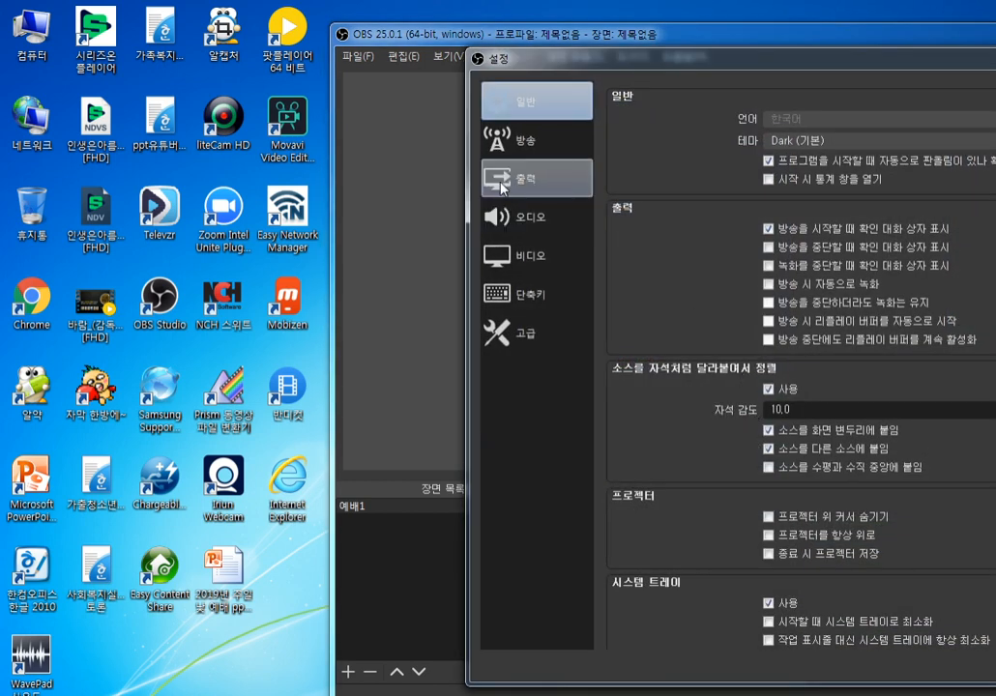
{"action": "left_click", "coordinate": [515, 147]}
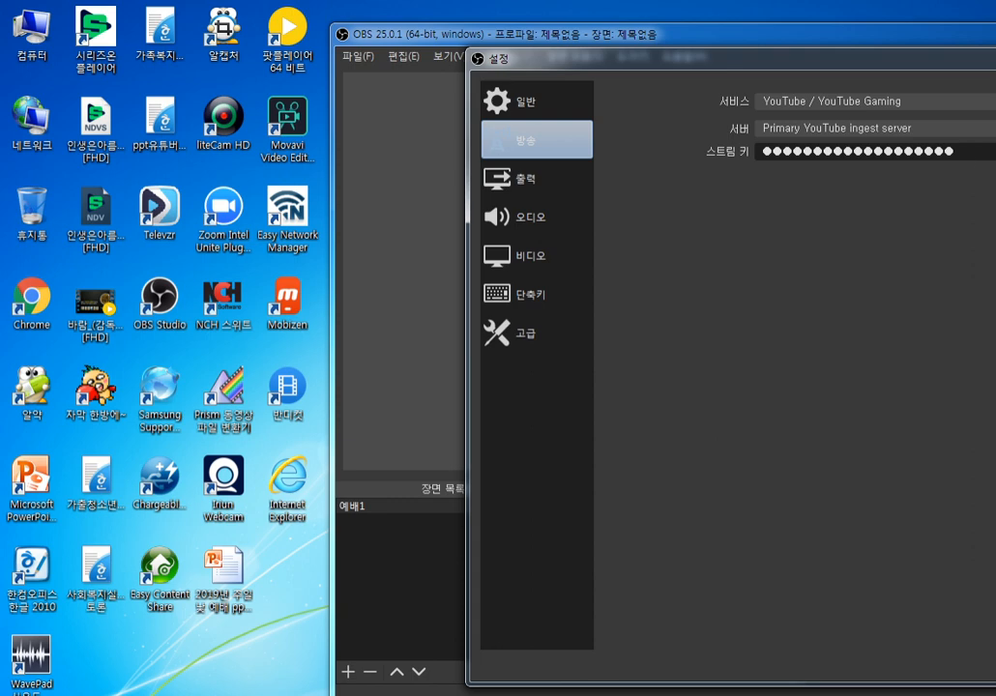
{"action": "key", "text": "Escape"}
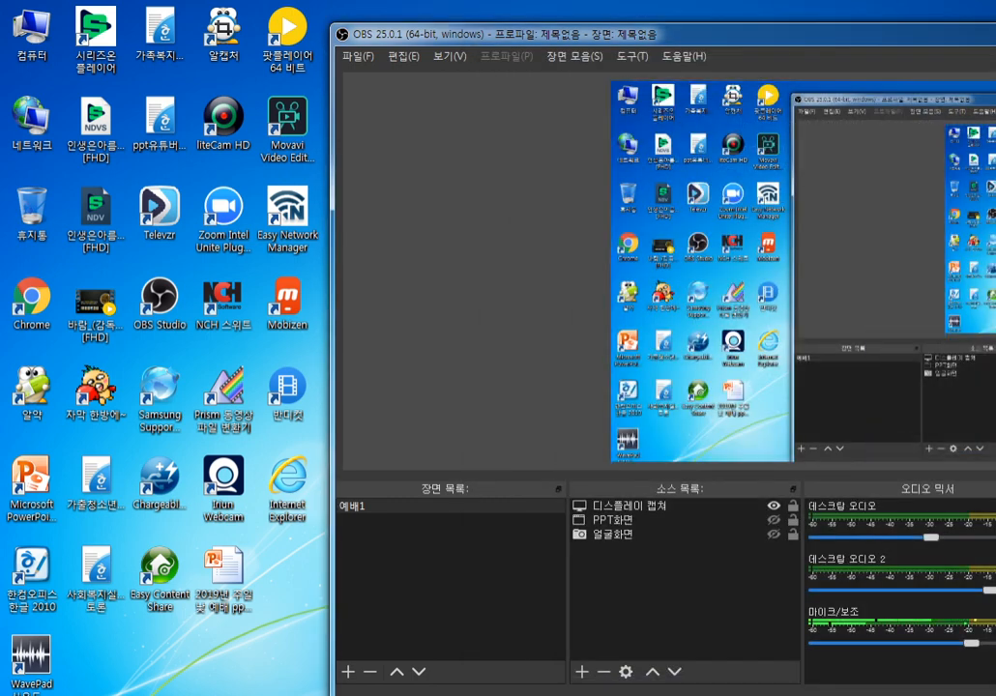
Toggle the visibility of the PPT화면 source and hide the 디스플레이 캡쳐 source in OBS
{"action": "left_click_drag", "start_coordinate": [988, 34], "coordinate": [921, 45]}
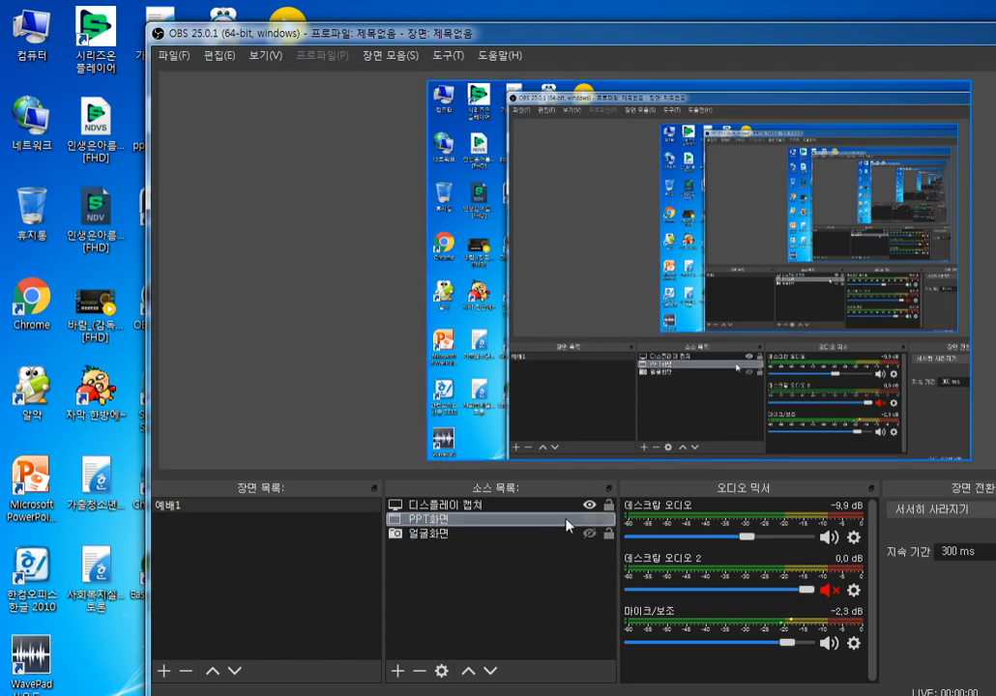
{"action": "left_click", "coordinate": [575, 535]}
{"action": "left_click", "coordinate": [594, 519]}
{"action": "left_click", "coordinate": [592, 505]}
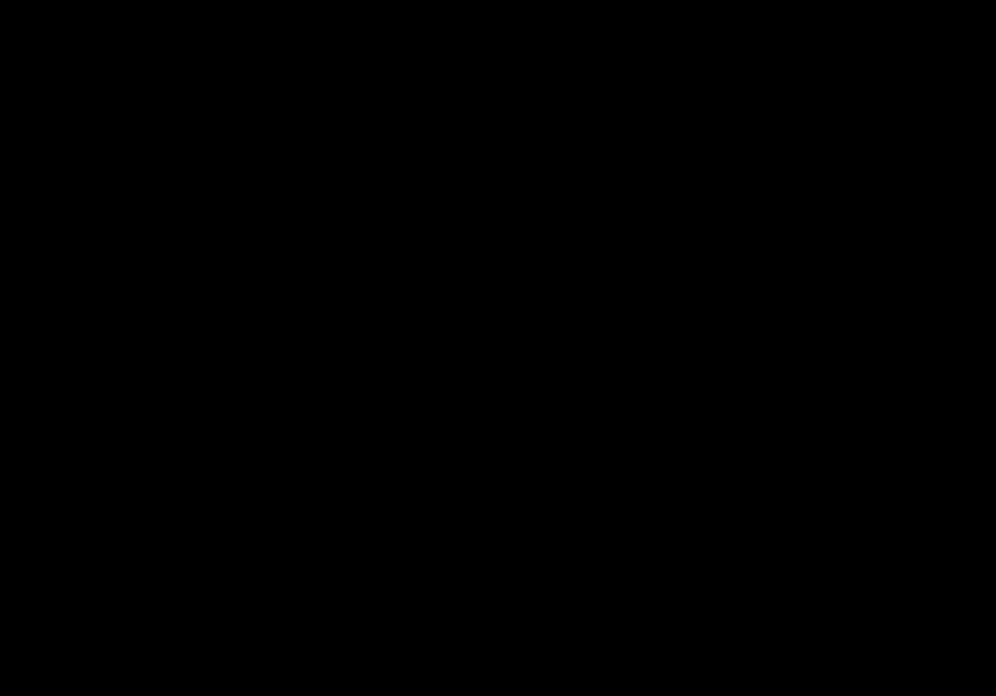